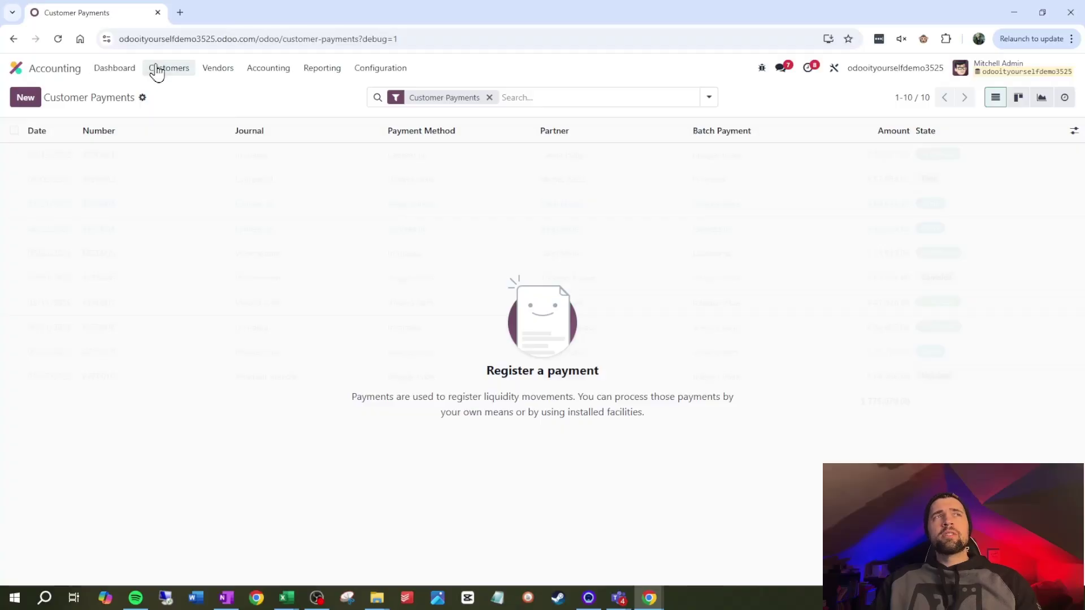
# Step: Create a new customer payment, select the customer, and set the amount to $500
pyautogui.click(192, 124)
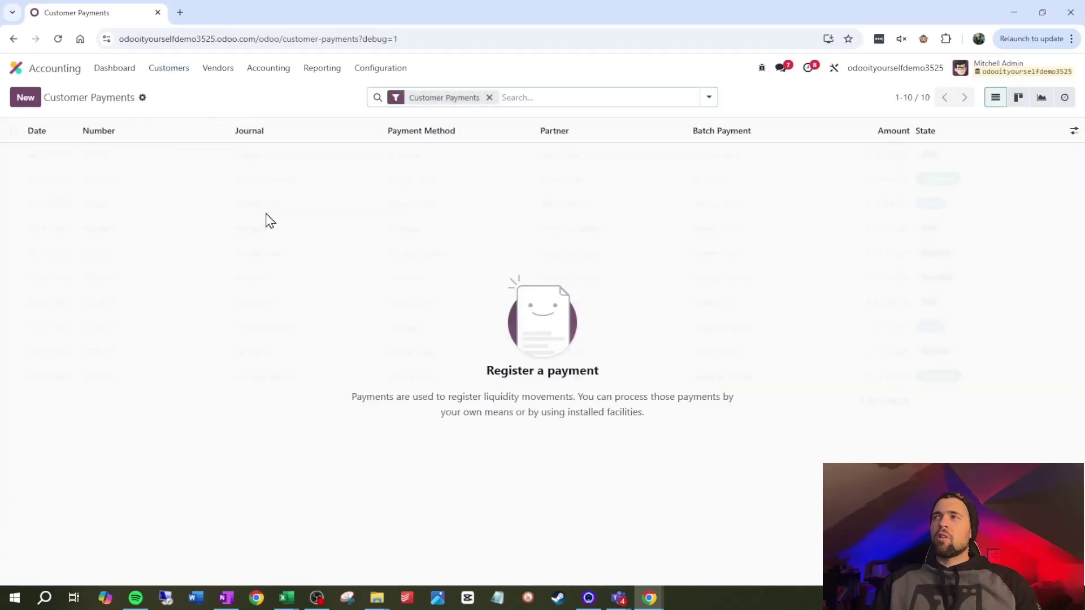
pyautogui.click(30, 100)
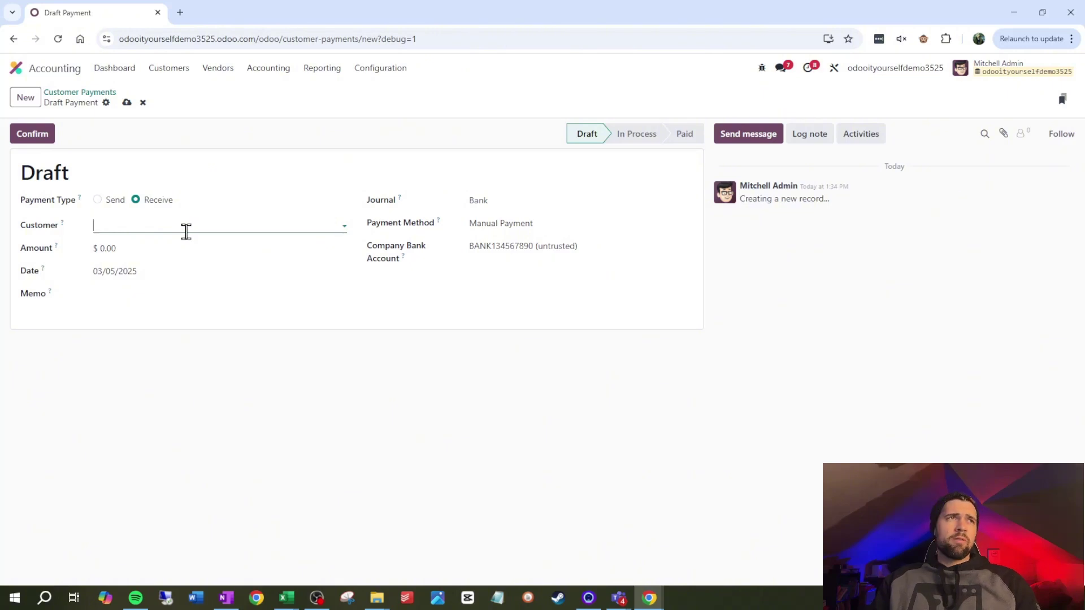
pyautogui.click(191, 227)
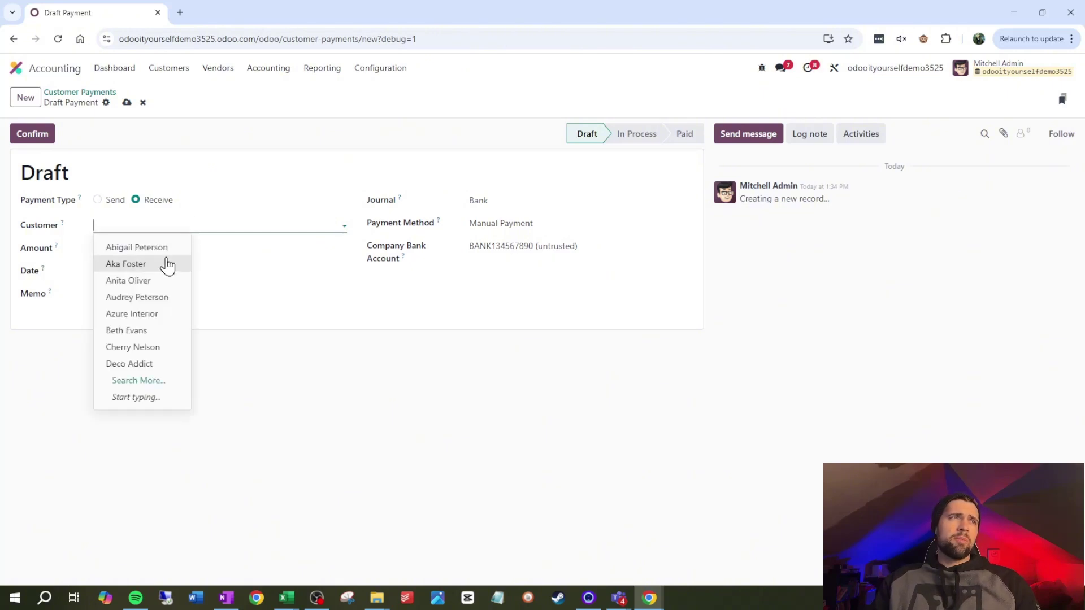
pyautogui.click(148, 281)
pyautogui.click(170, 249)
pyautogui.write('500')
# Step: Check the payment's date and journal choices, keep the Bank journal, and confirm the payment
pyautogui.click(179, 272)
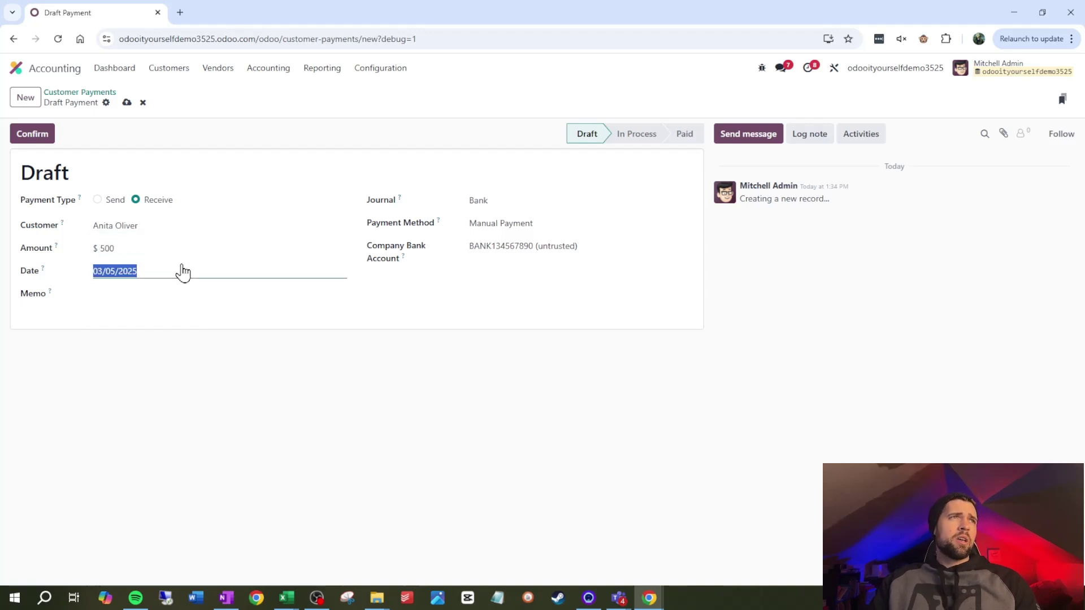
pyautogui.click(504, 205)
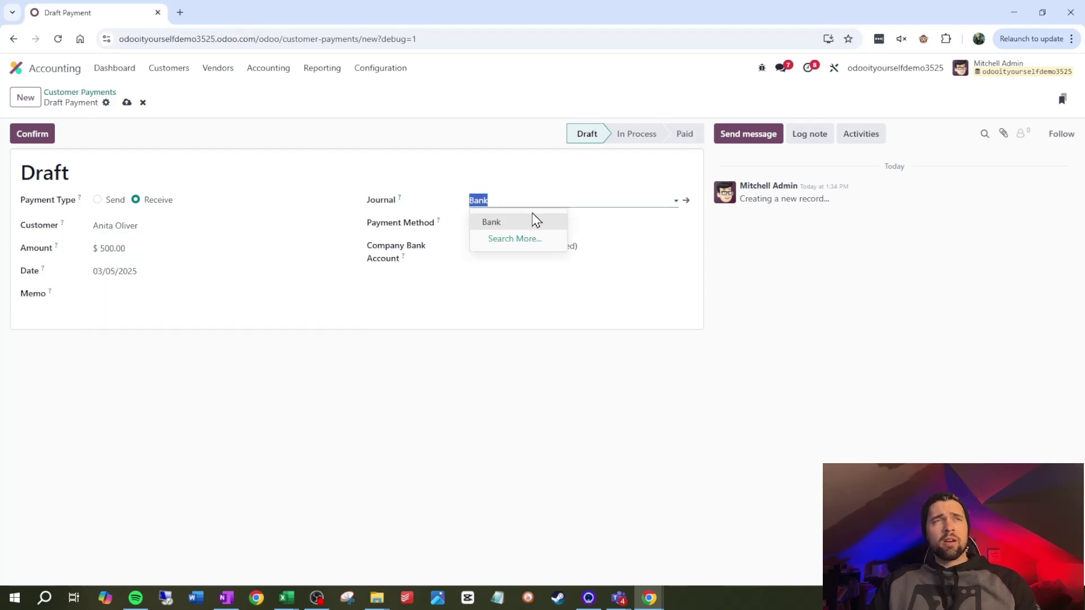
pyautogui.click(681, 281)
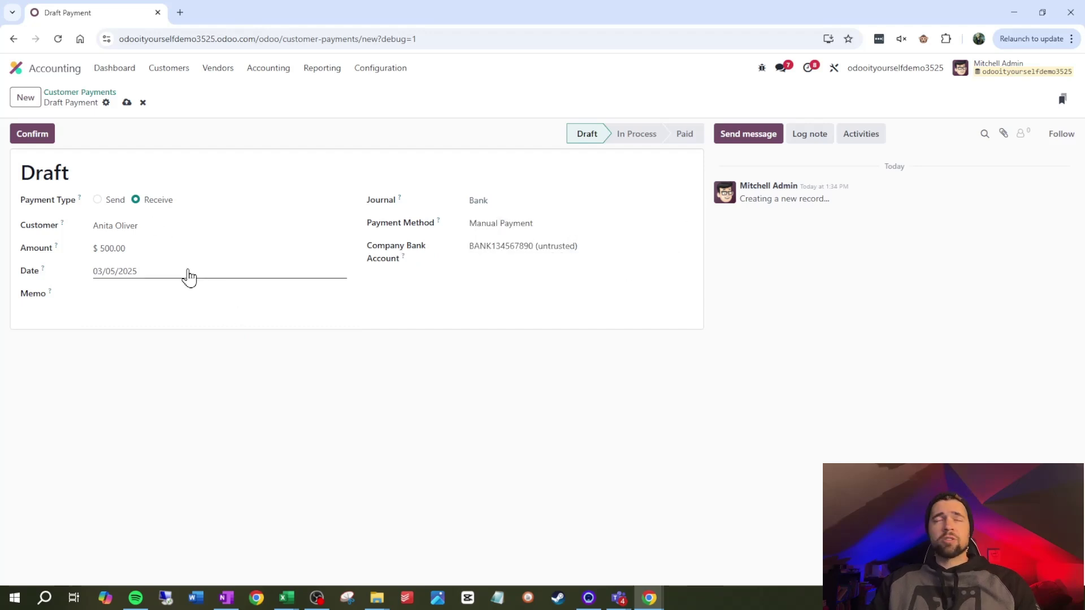
pyautogui.click(35, 135)
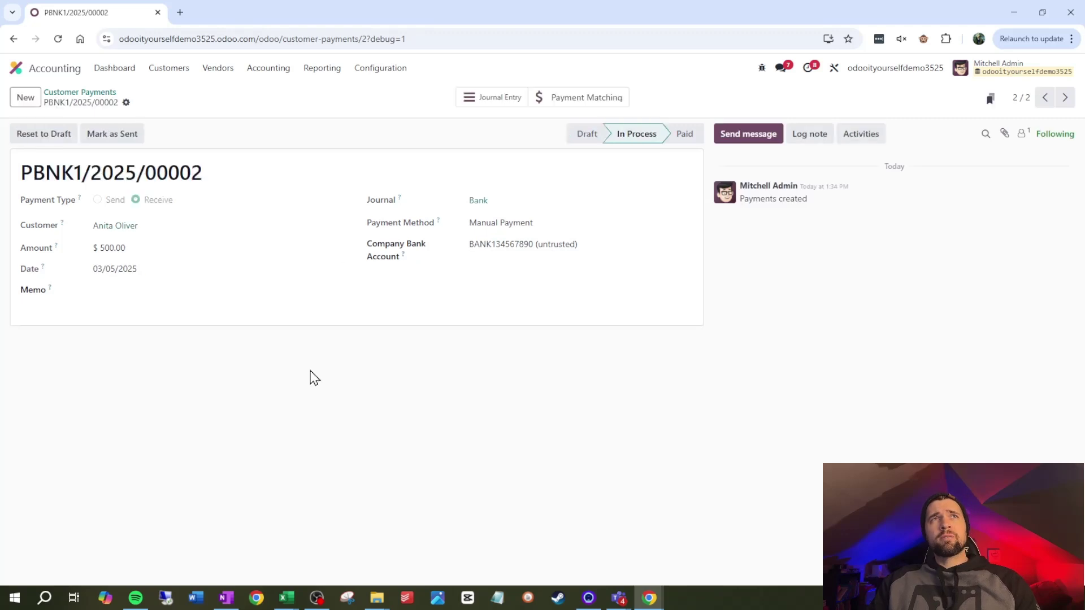
# Step: Reset the payment's journal entry to draft, change its Account Receivable line to 400000 Product Sales, and post it again
pyautogui.click(500, 97)
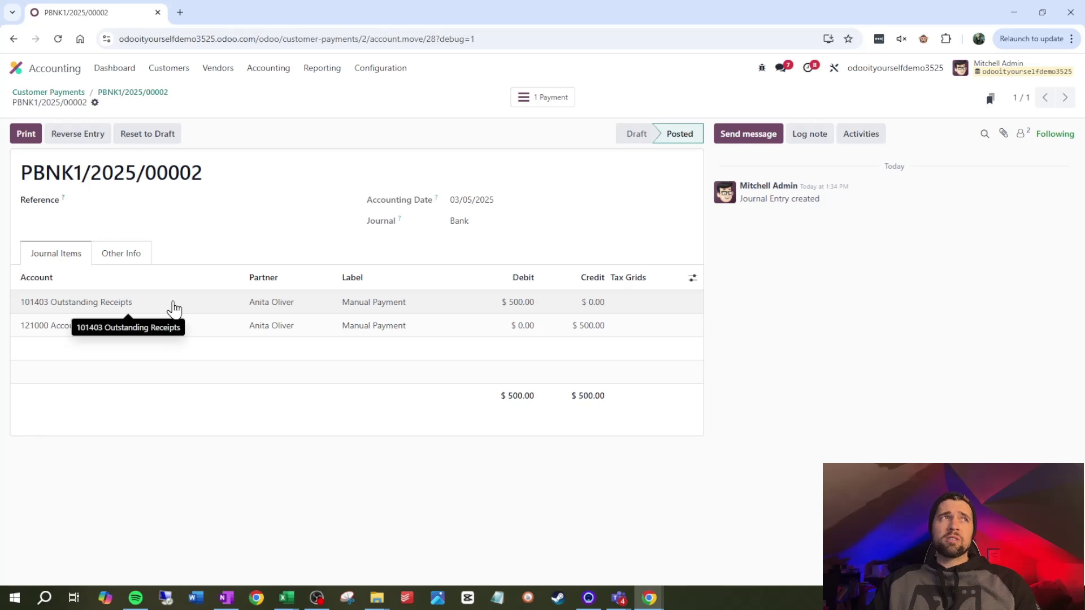
pyautogui.click(171, 139)
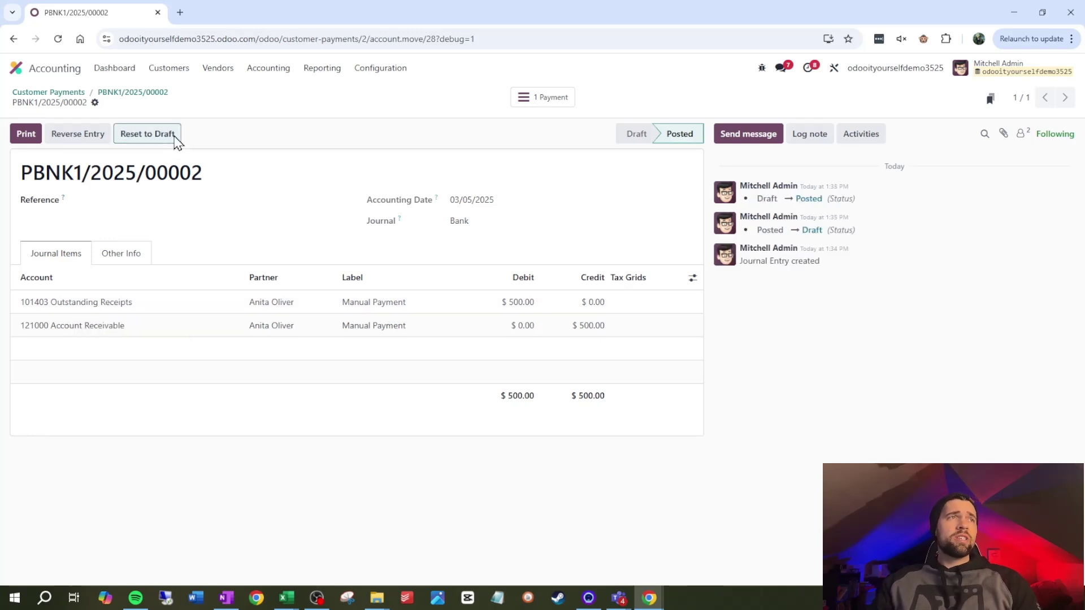
pyautogui.click(161, 333)
pyautogui.write('sales')
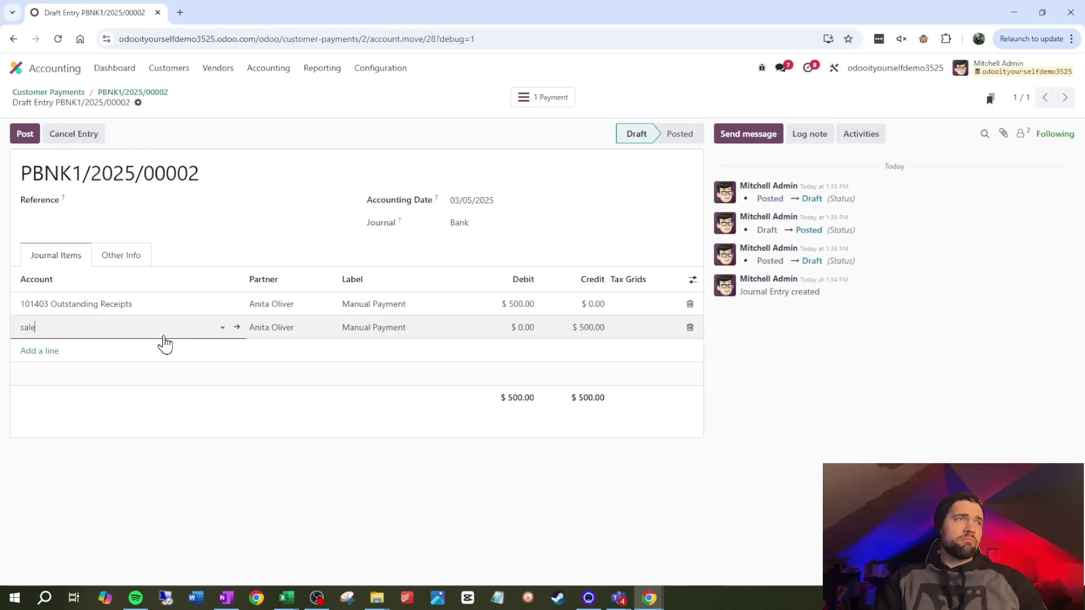
pyautogui.click(91, 350)
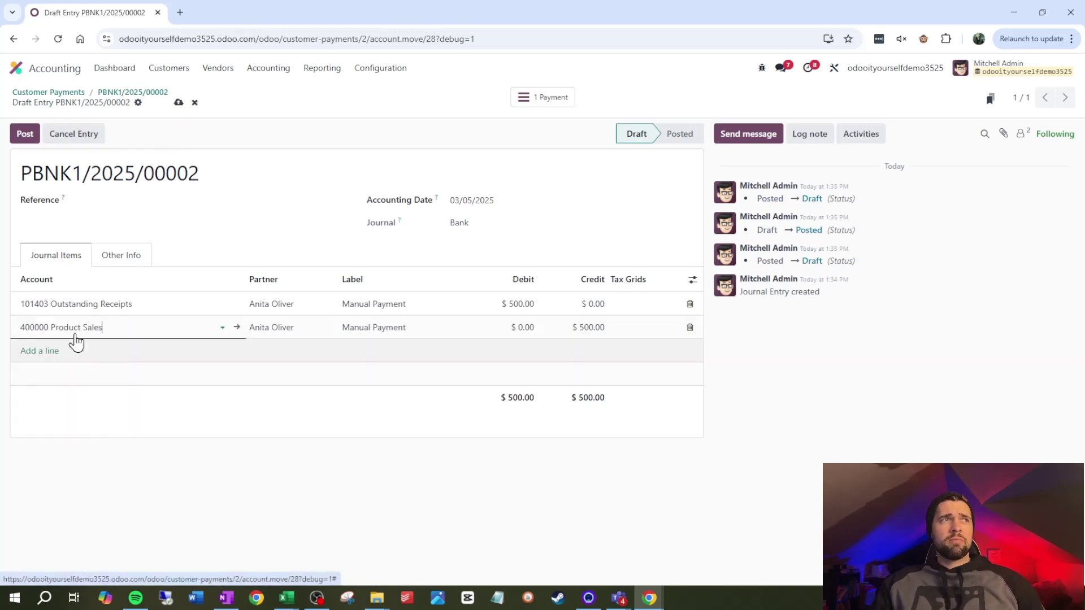
pyautogui.click(178, 103)
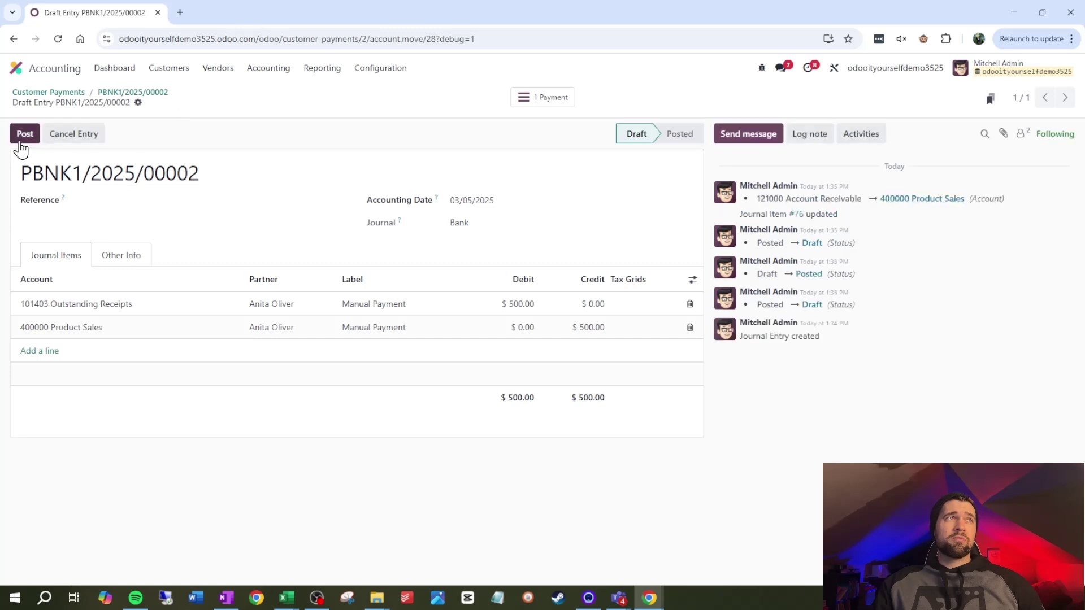
pyautogui.click(23, 134)
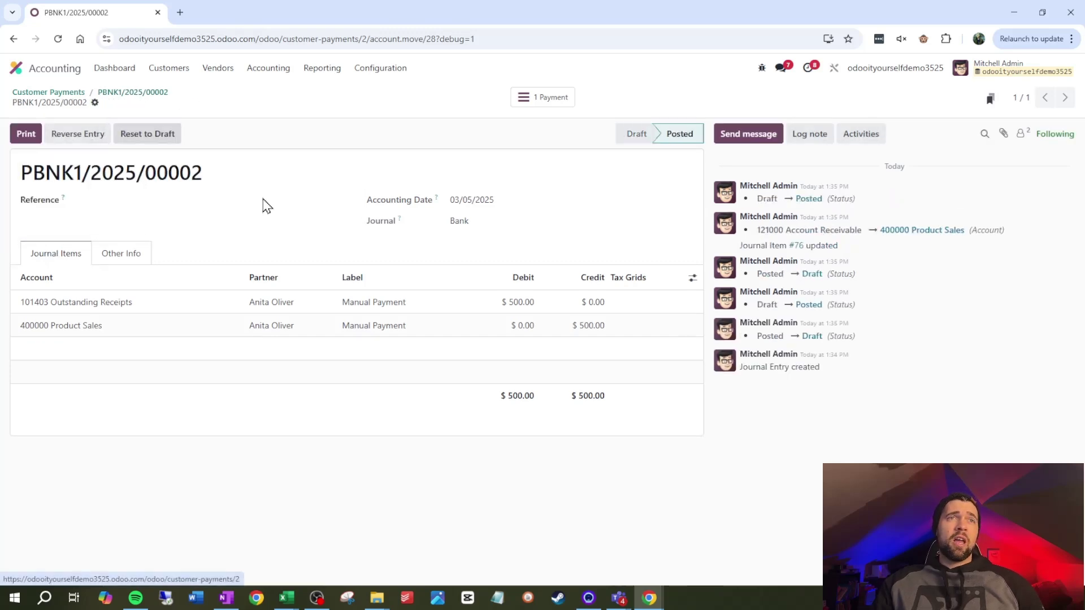
# Step: Return to the payment, open its form in Studio, and add a Many2One field related to Account below Company Bank Account
pyautogui.click(134, 92)
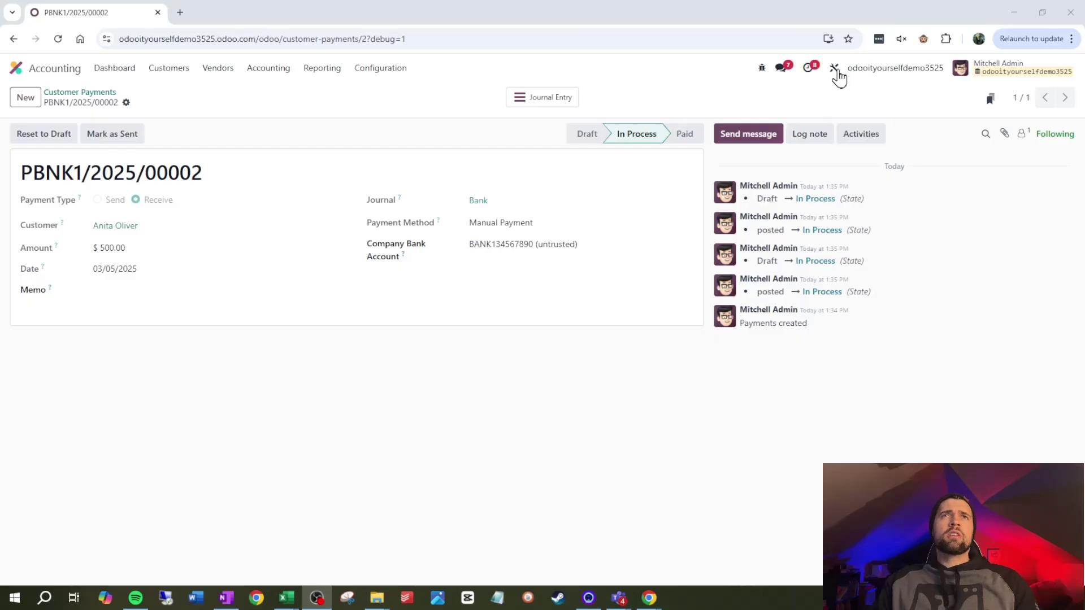
pyautogui.click(835, 68)
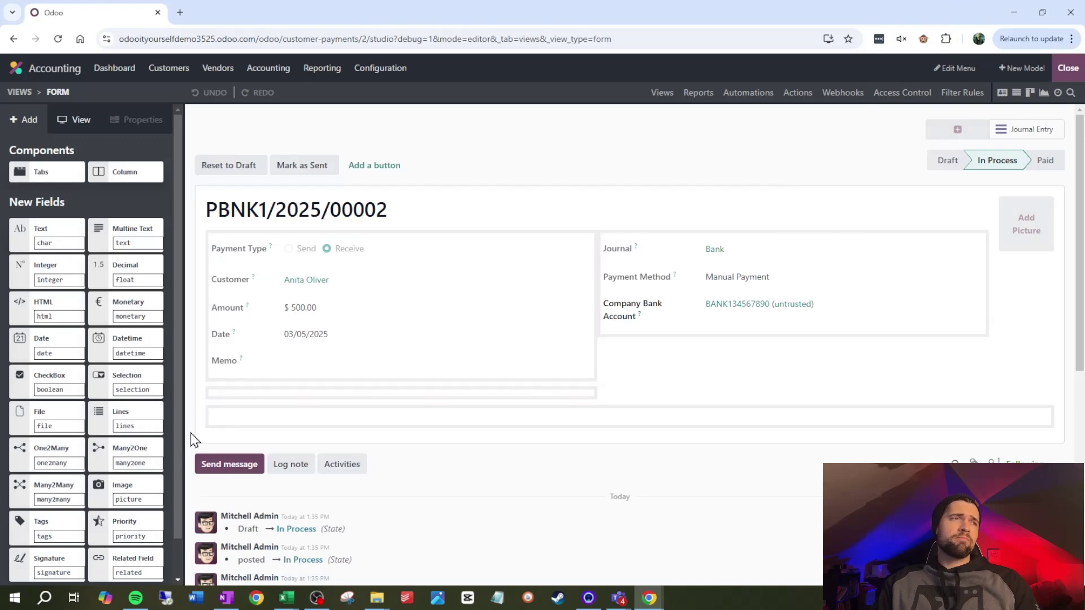
pyautogui.moveTo(122, 455); pyautogui.dragTo(670, 346)
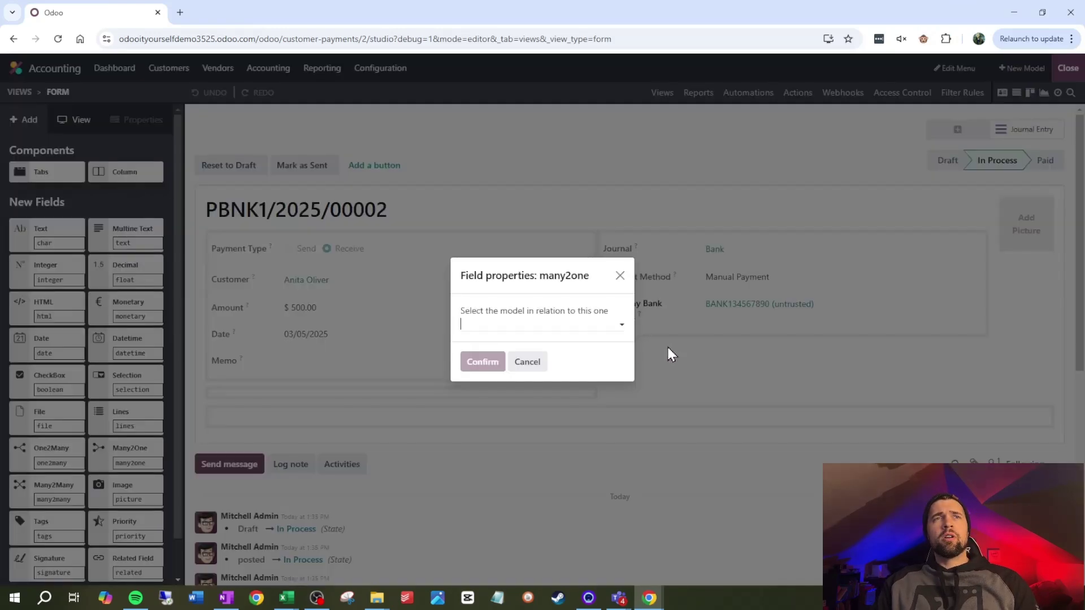
pyautogui.click(563, 322)
pyautogui.write('acc')
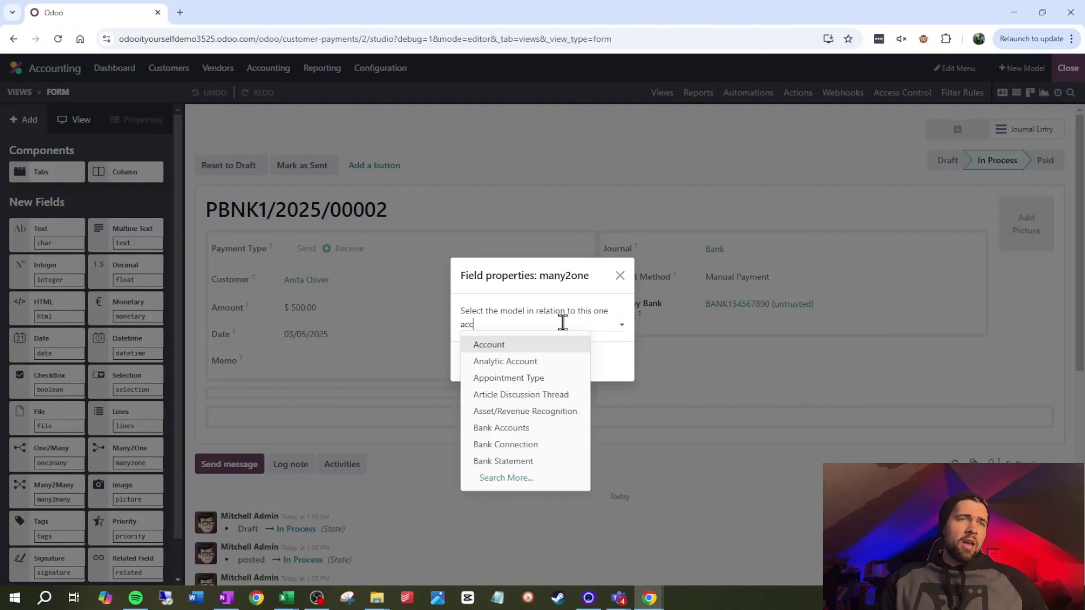
pyautogui.click(539, 345)
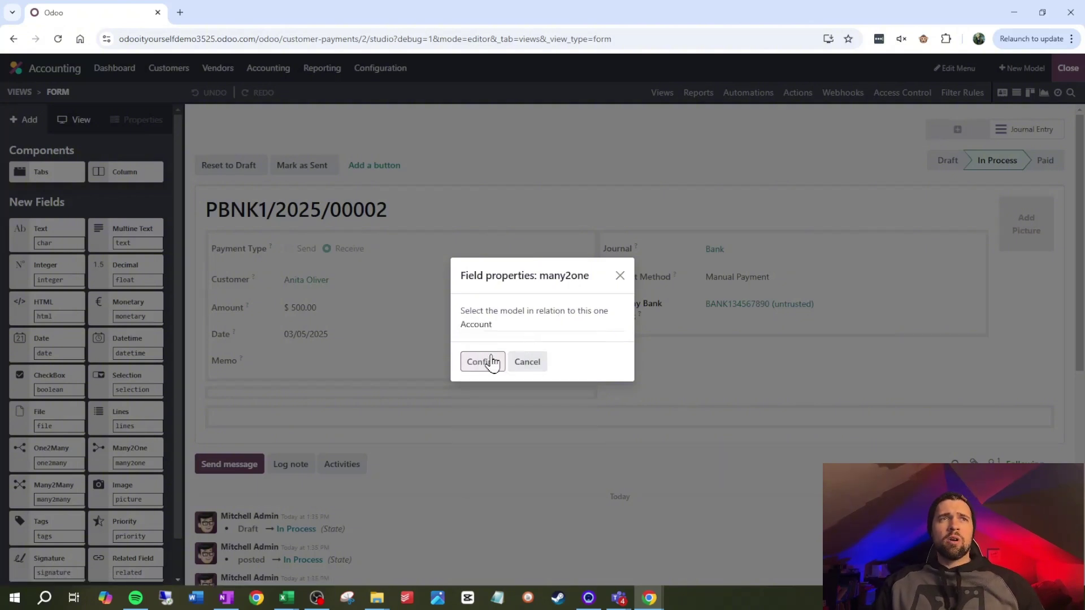
pyautogui.click(493, 362)
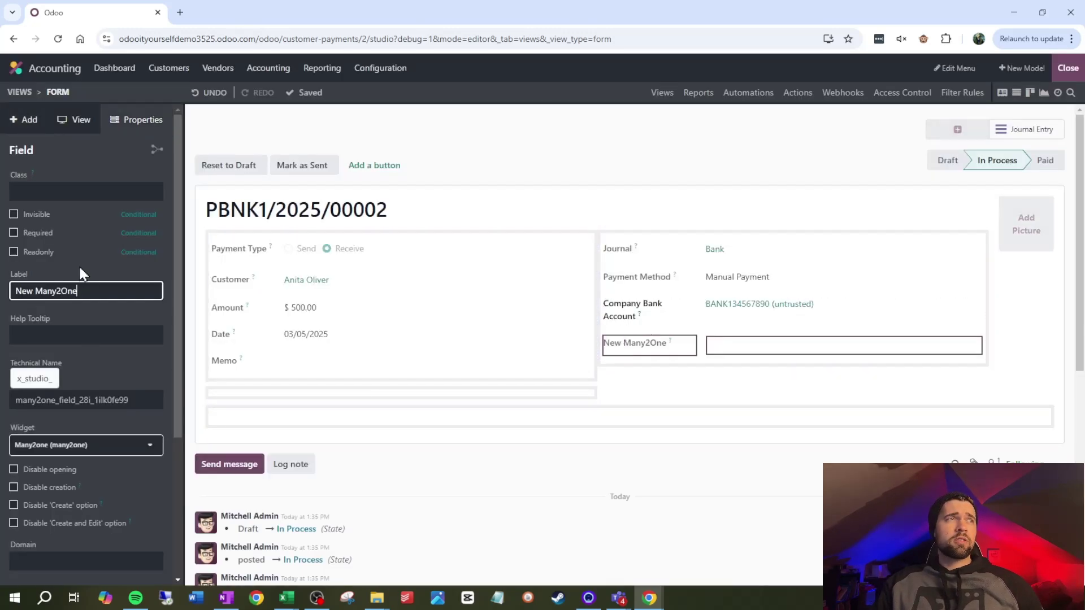
# Step: Label the new Many2One field "Destination Account"
pyautogui.doubleClick(97, 285)
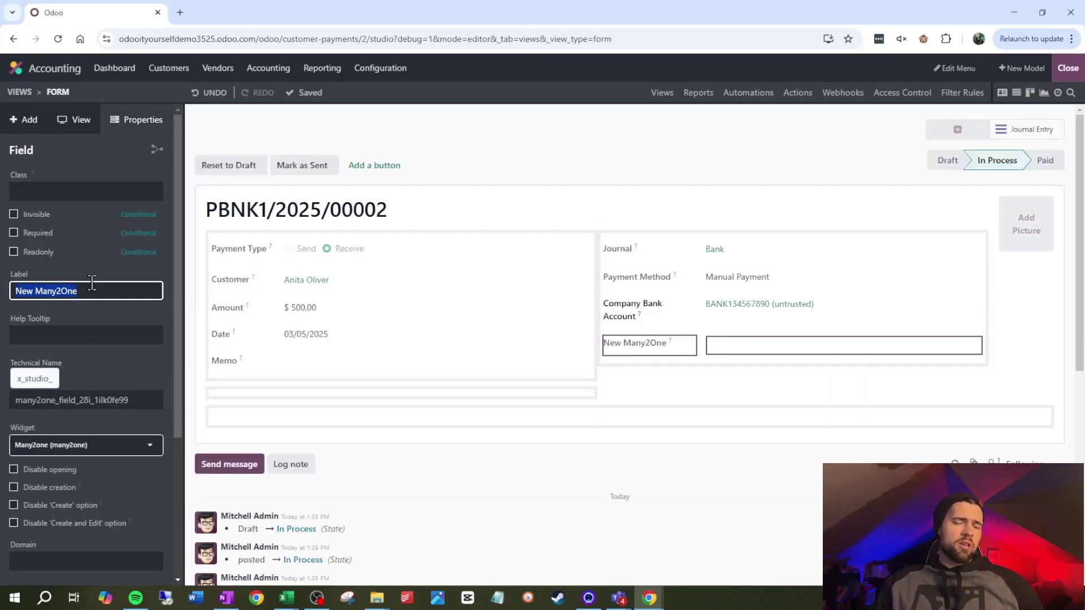
pyautogui.write('Destination ')
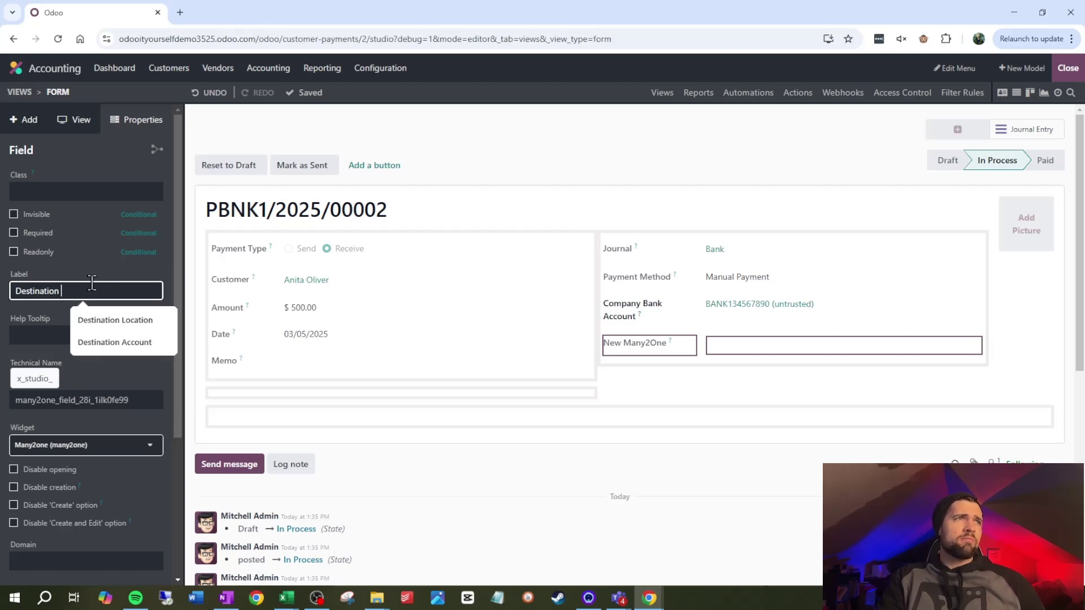
pyautogui.write('Account')
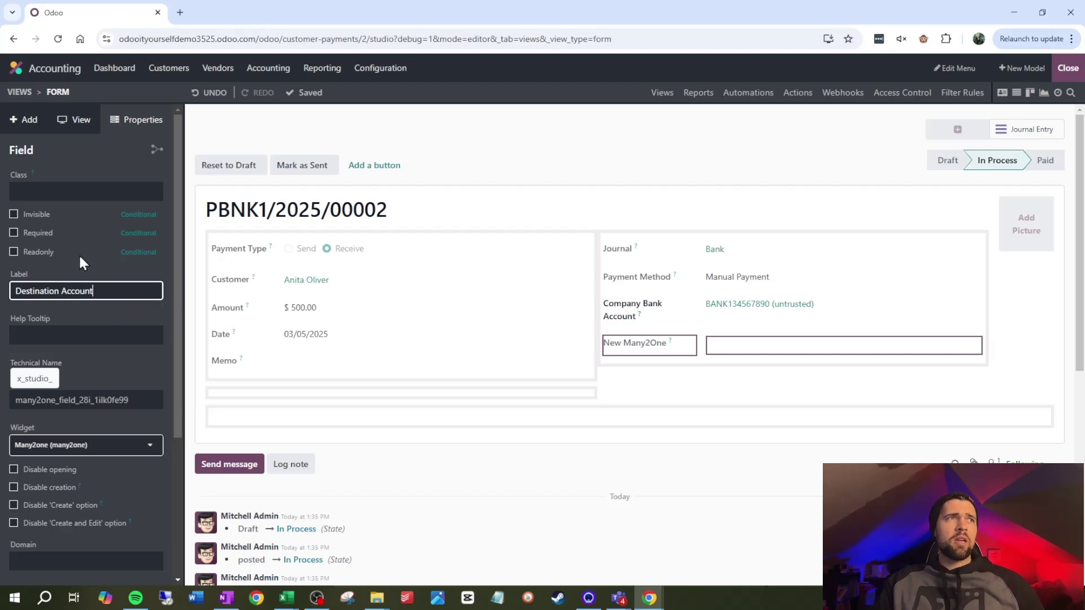
pyautogui.press('Return')
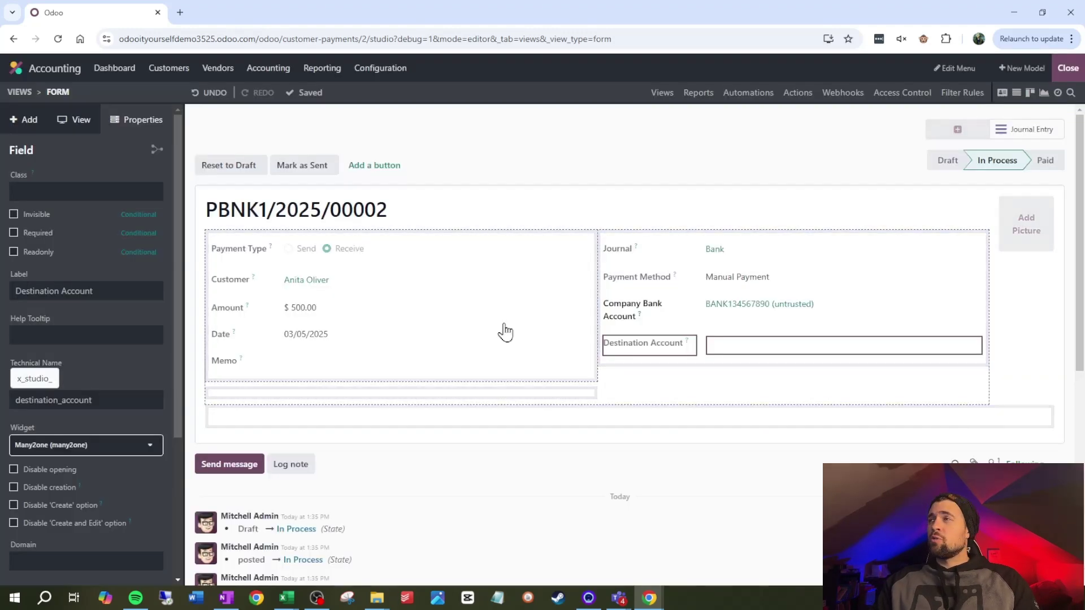
# Step: In a duplicate browser tab, create a new automation rule for Payments named "Apply Destination Account to Payment"
pyautogui.rightClick(125, 14)
pyautogui.click(198, 107)
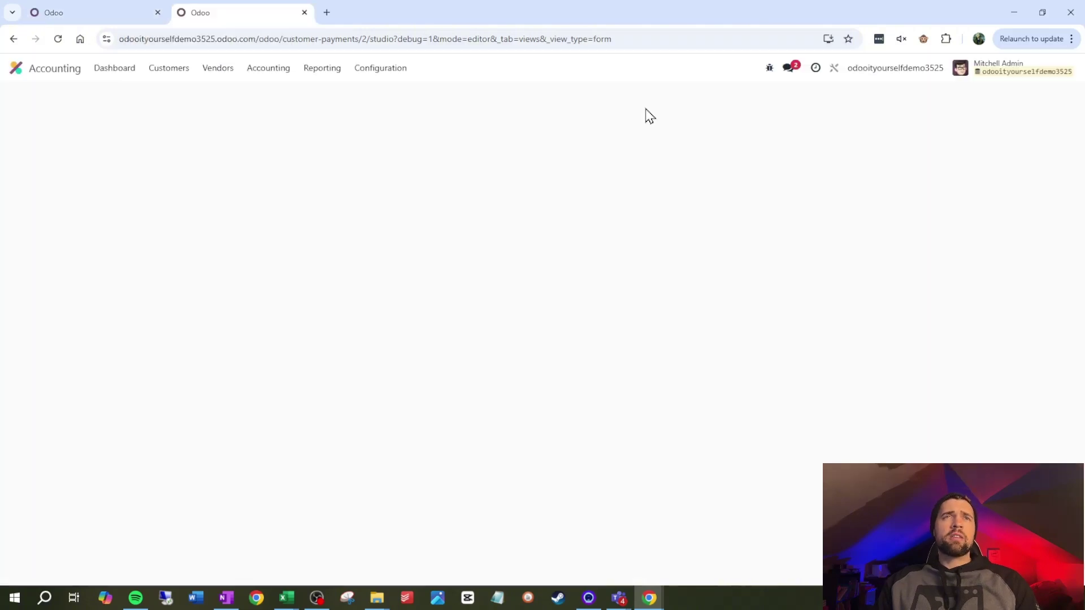
pyautogui.click(764, 99)
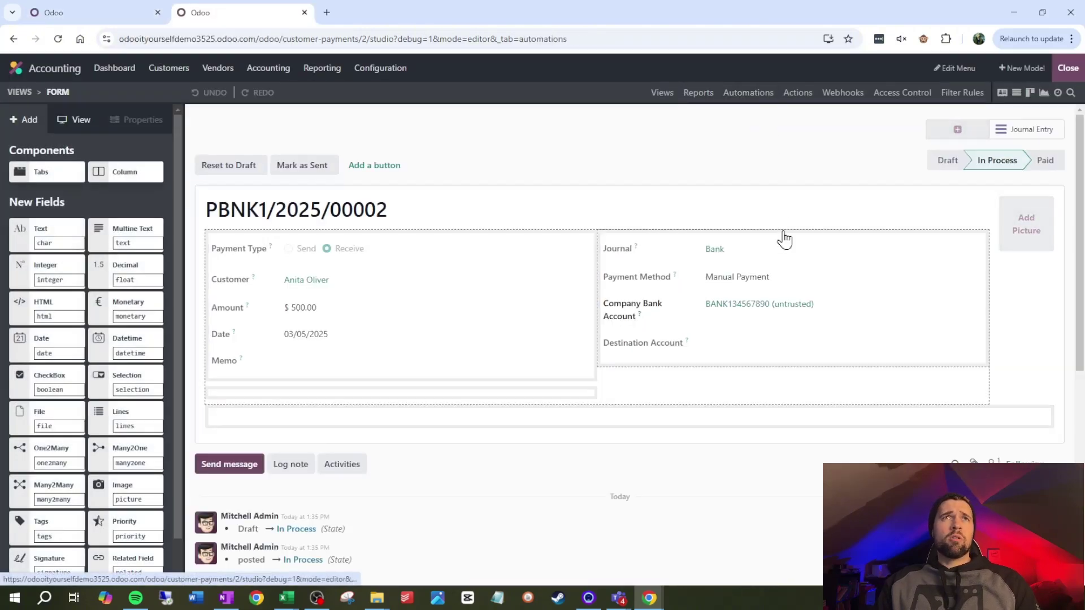
pyautogui.click(29, 121)
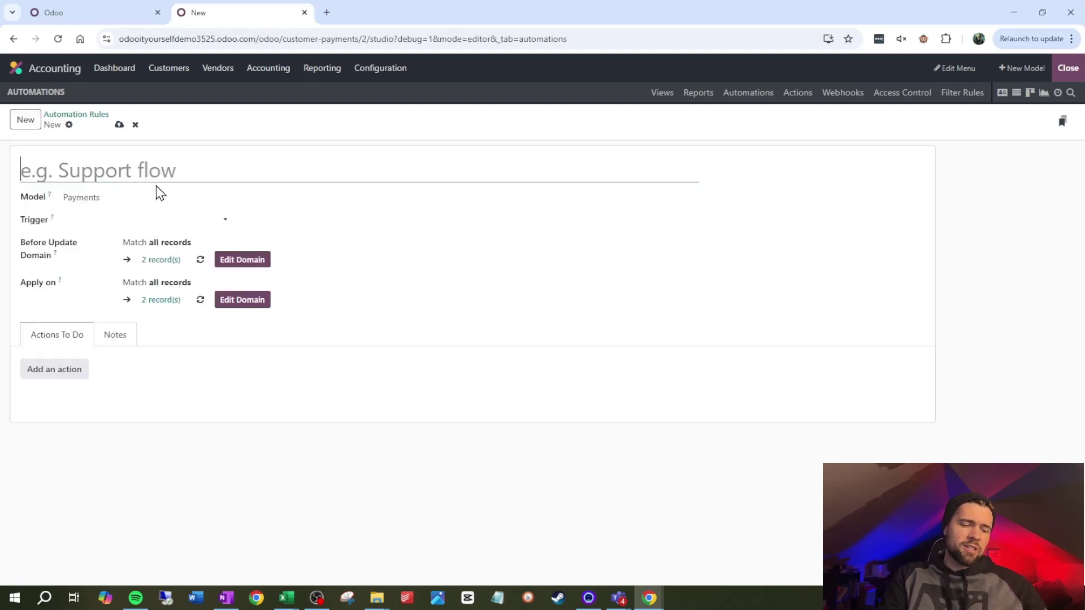
pyautogui.write('A')
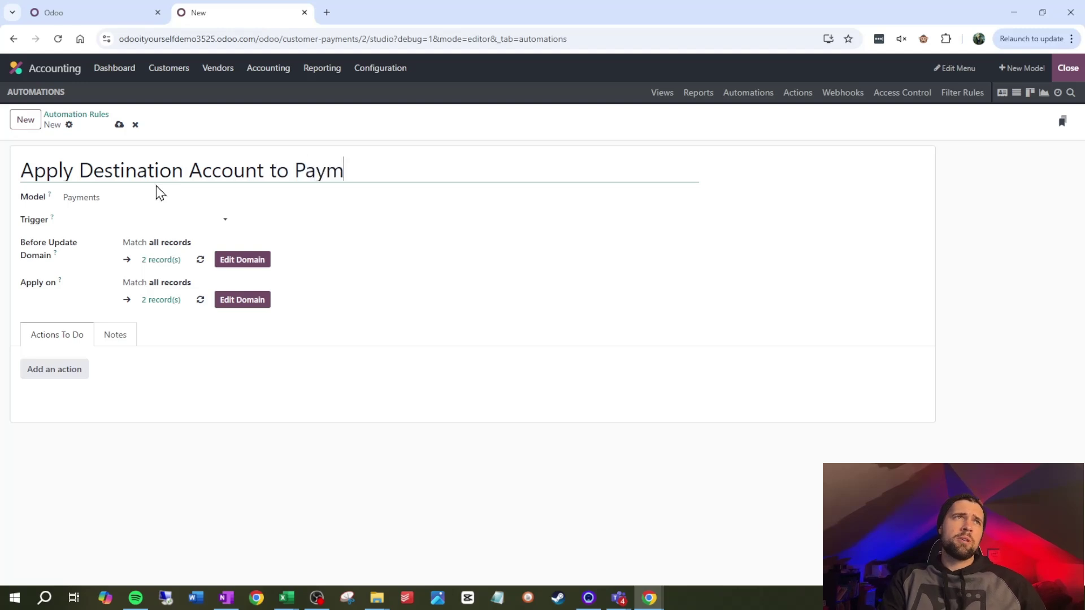
# Step: Set the automation's trigger to On save, when updating the Journal Entry (Payments) field
pyautogui.click(174, 225)
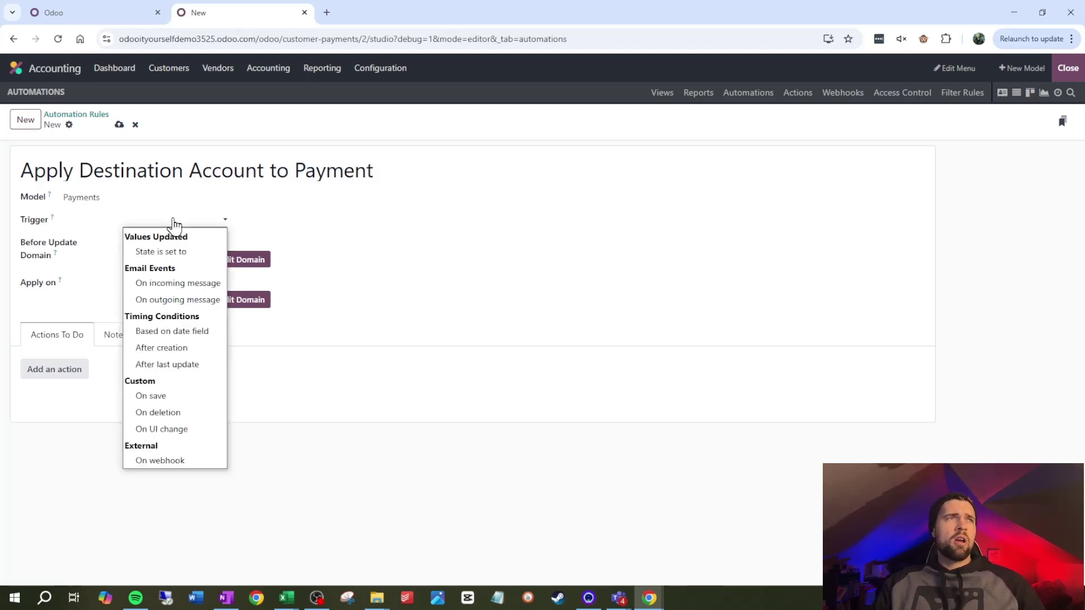
pyautogui.click(178, 395)
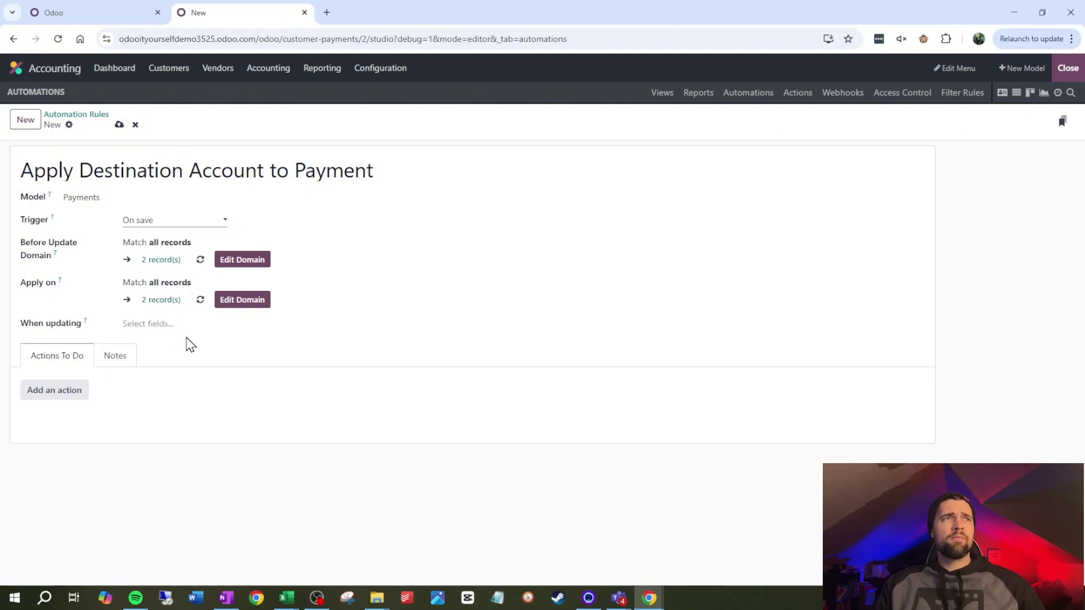
pyautogui.click(191, 325)
pyautogui.write('mov')
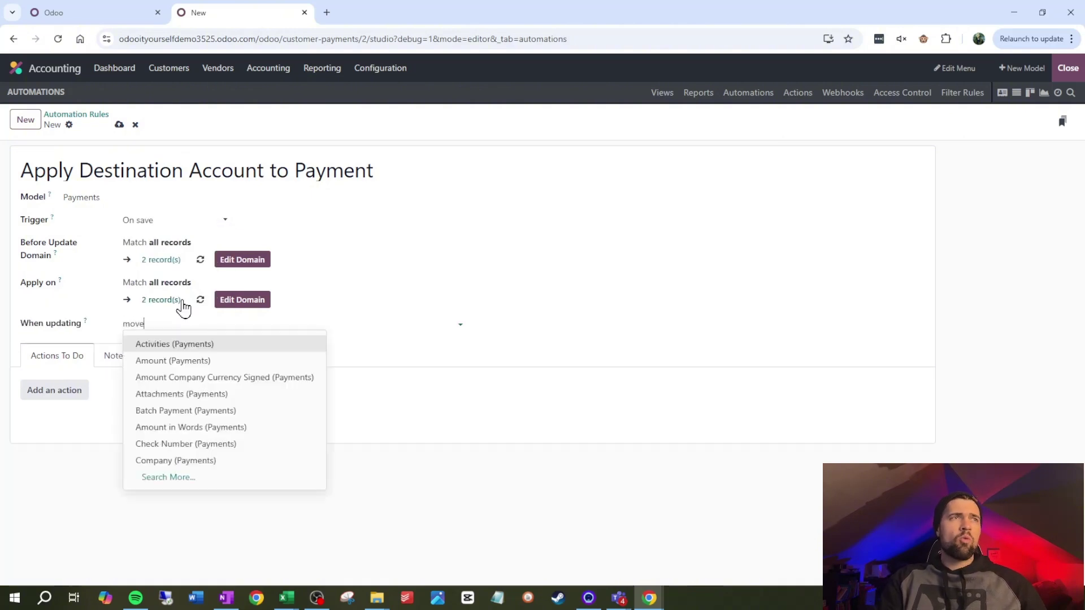
pyautogui.write('e')
pyautogui.click(169, 345)
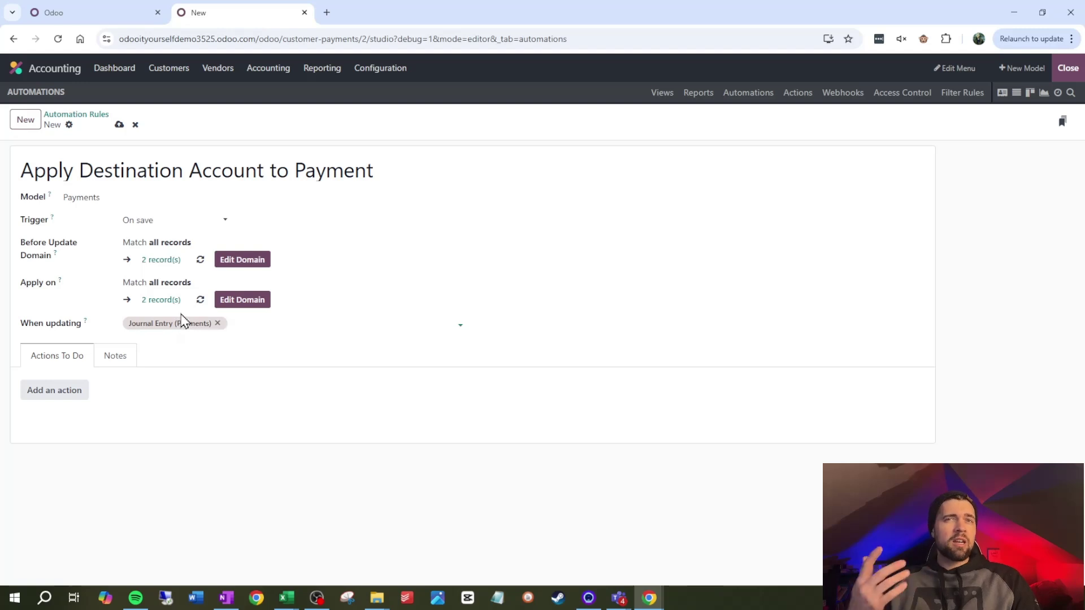
# Step: Restrict the rule's Apply on domain to records where Journal Entry is set, and save the automation rule
pyautogui.click(248, 300)
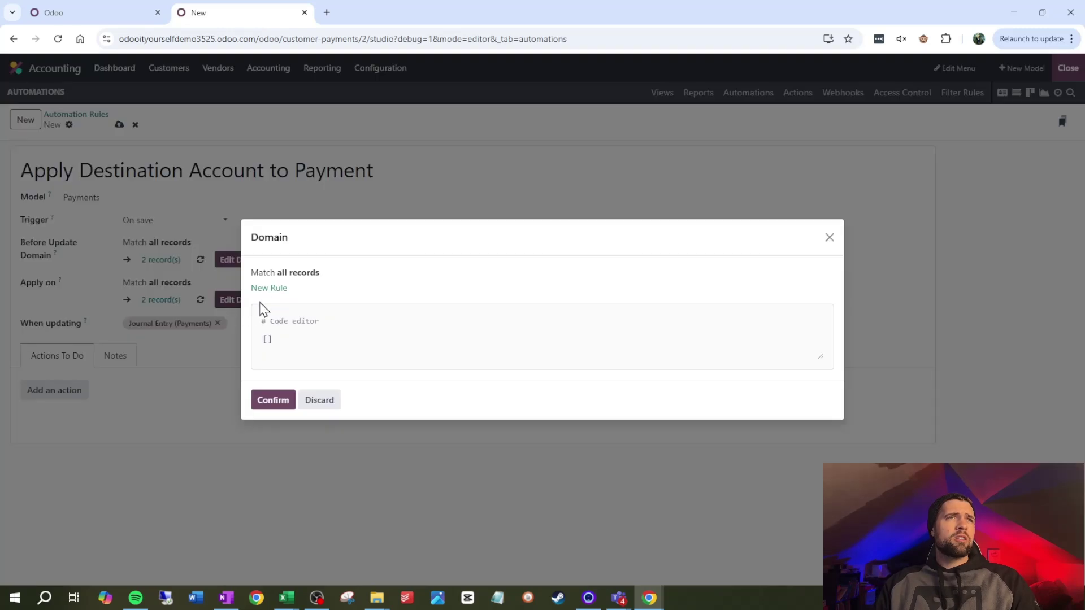
pyautogui.click(278, 294)
pyautogui.click(359, 284)
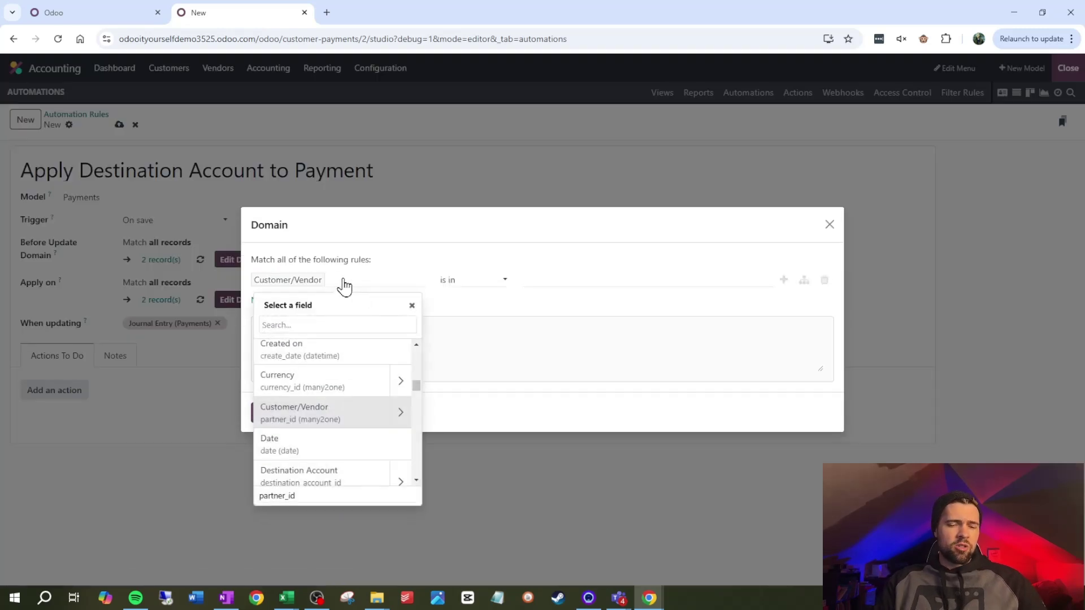
pyautogui.write('journal')
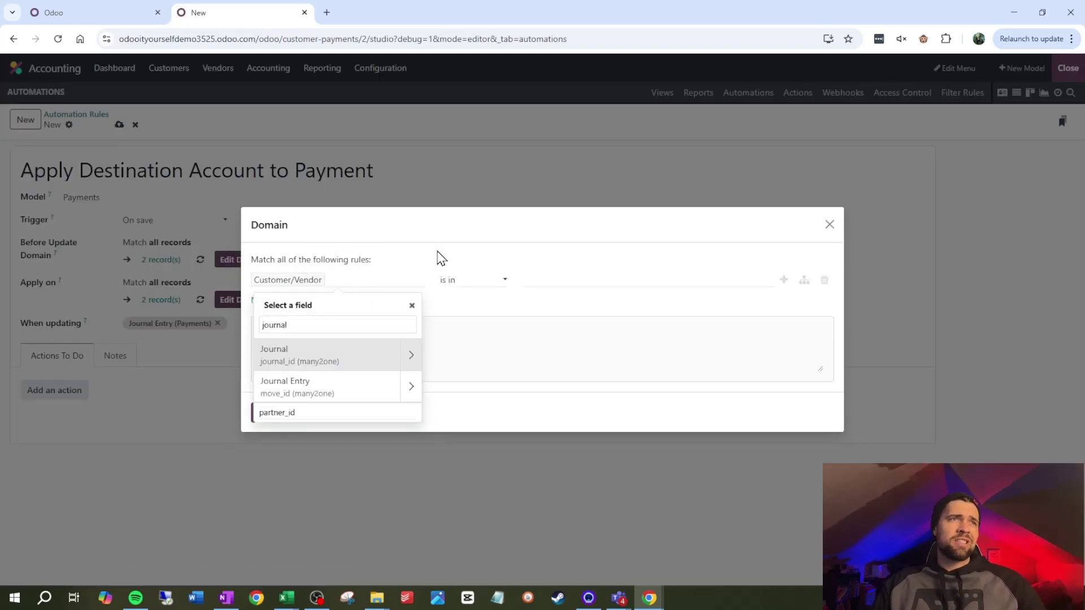
pyautogui.click(351, 381)
pyautogui.click(492, 282)
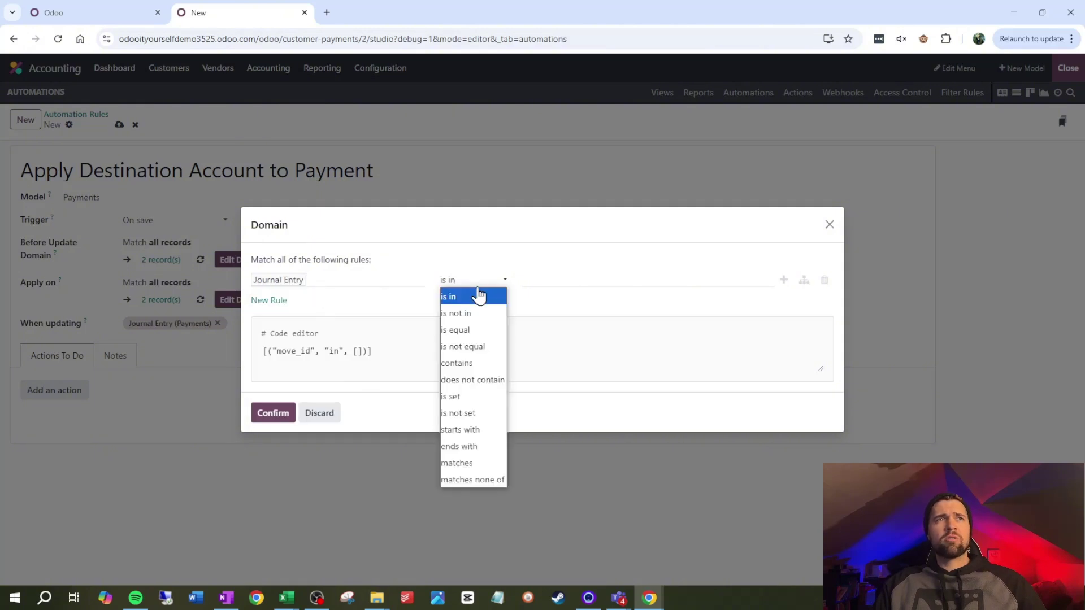
pyautogui.click(465, 395)
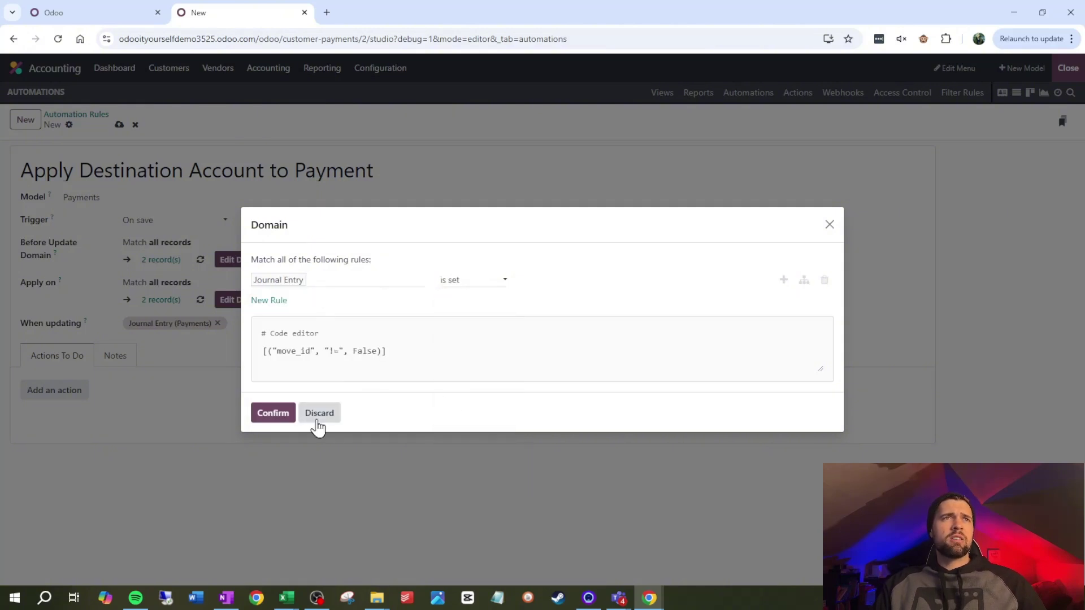
pyautogui.click(273, 413)
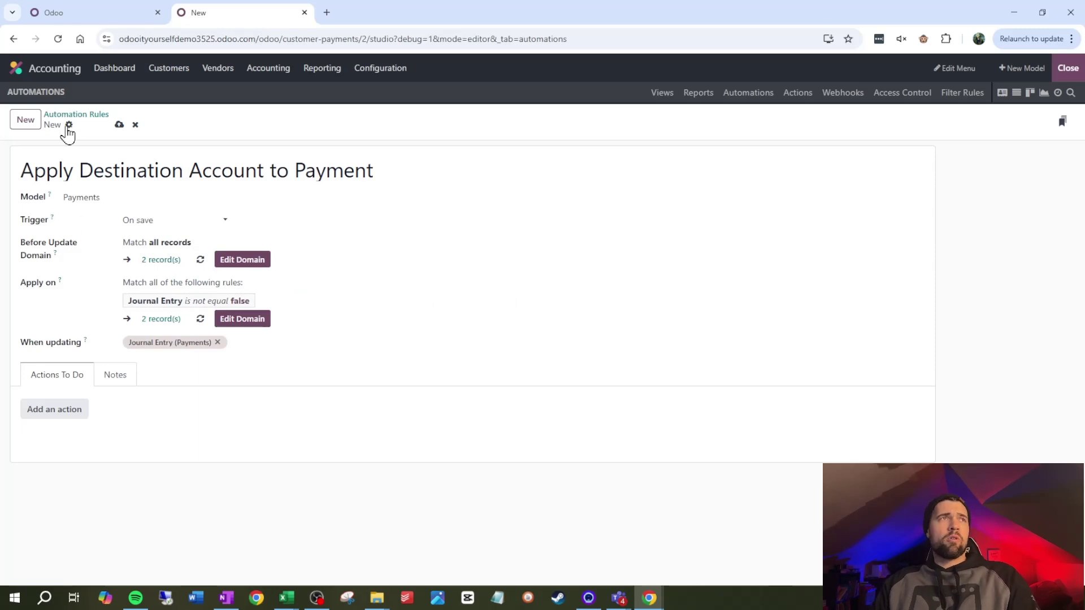
pyautogui.click(118, 126)
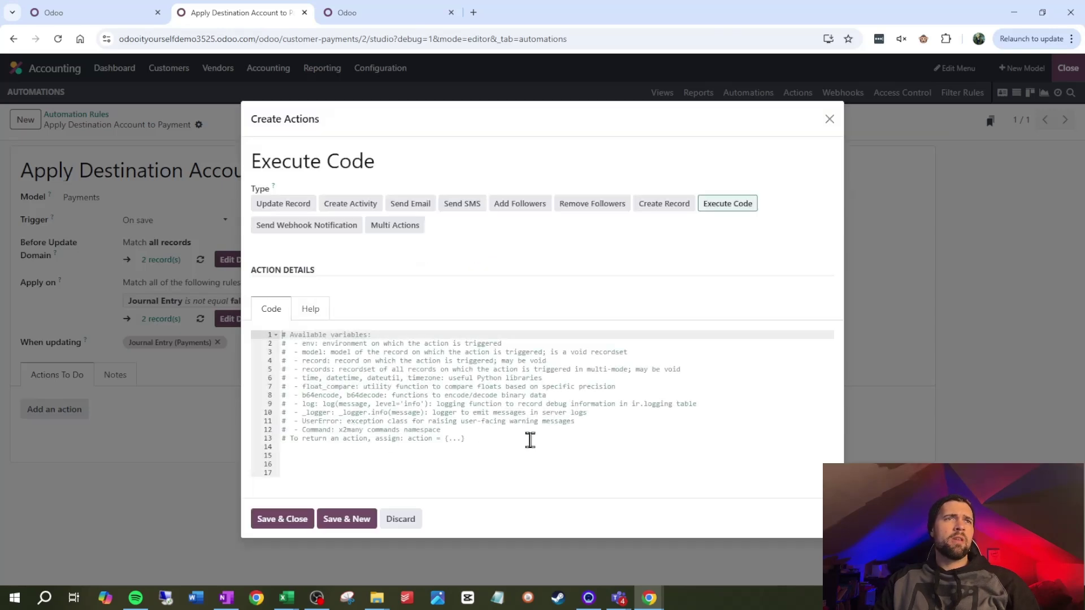
# Step: Replace the Execute Code action's default code with raise UserError('Triggered'), and save both the action and the automation rule
pyautogui.hotkey('ctrl', 'a')
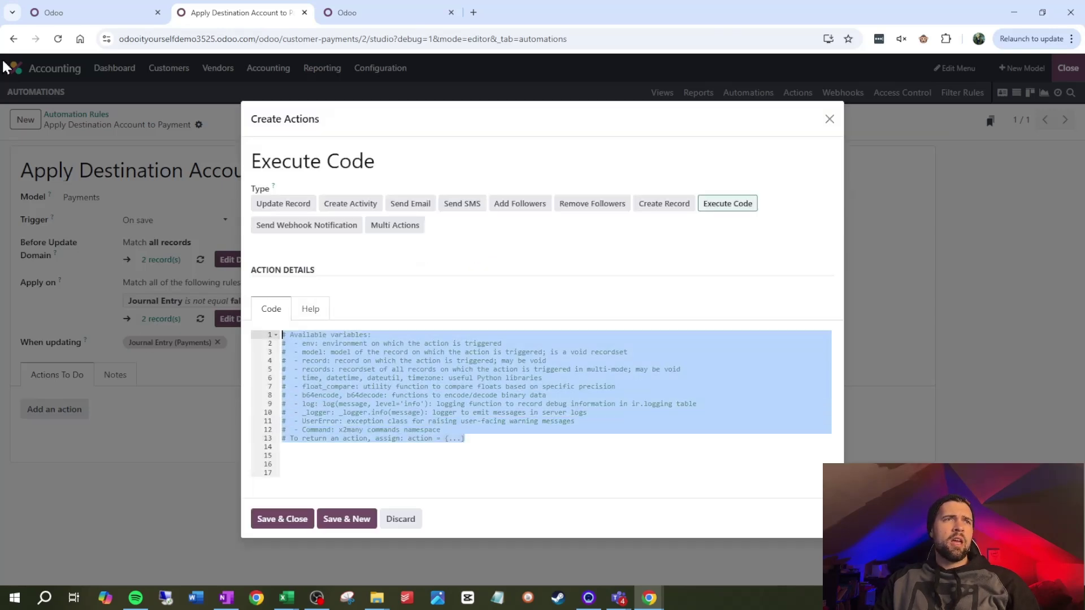
pyautogui.write("raise UserError('Triggered")
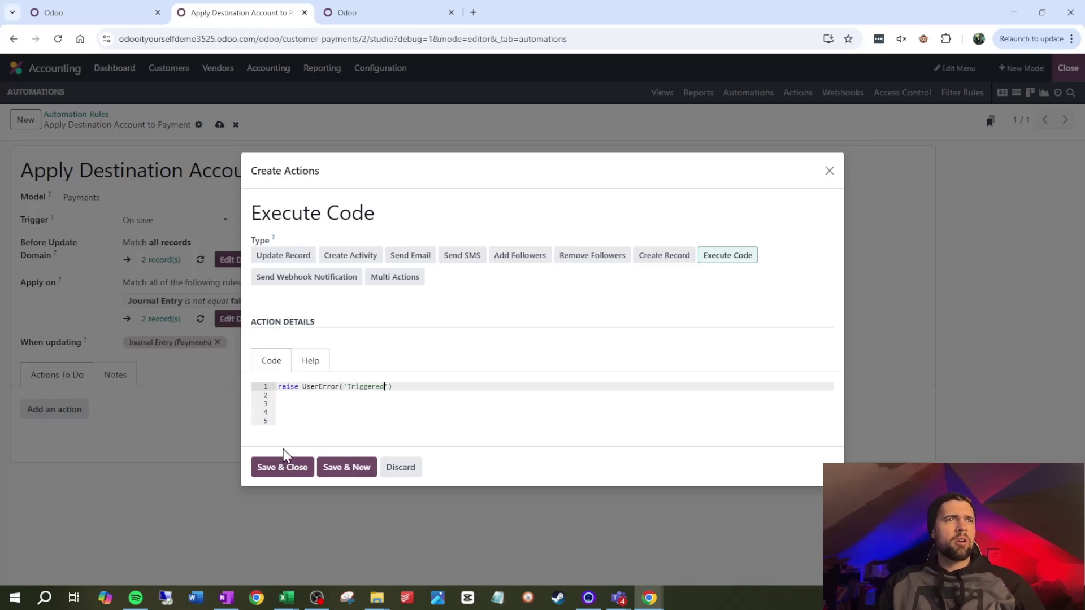
pyautogui.click(282, 467)
pyautogui.click(220, 124)
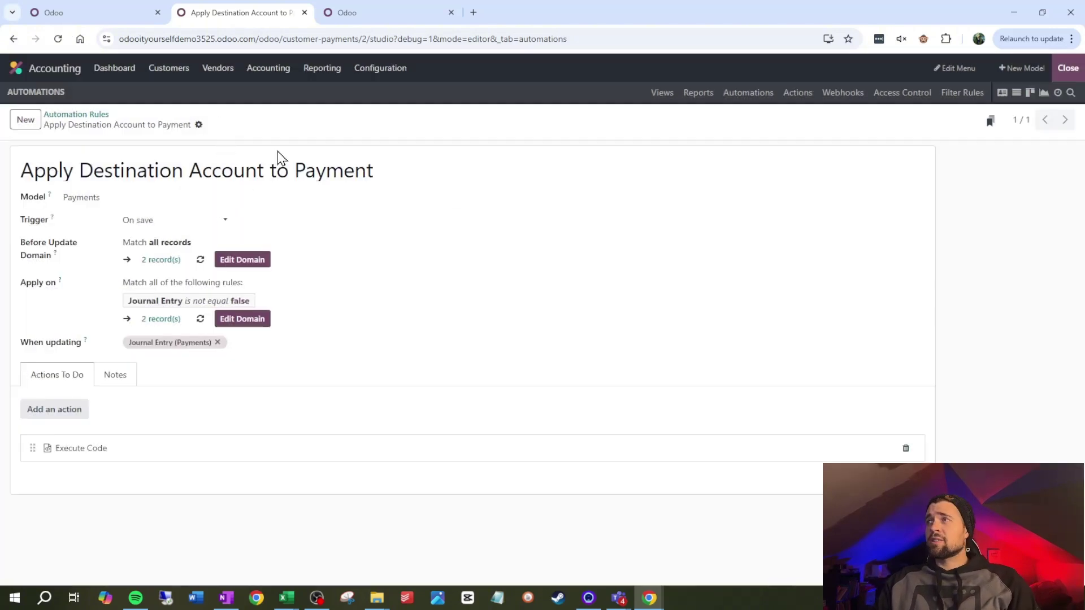
# Step: Add a second Apply on condition requiring the Destination Account field x_studio_destination_account to be set, and save the rule
pyautogui.click(242, 319)
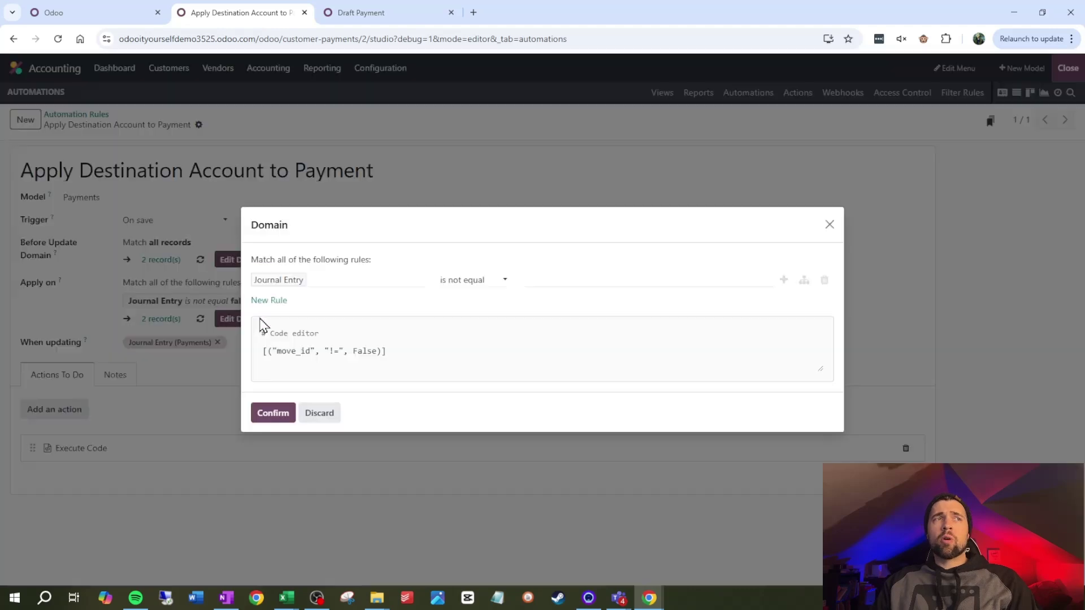
pyautogui.click(784, 280)
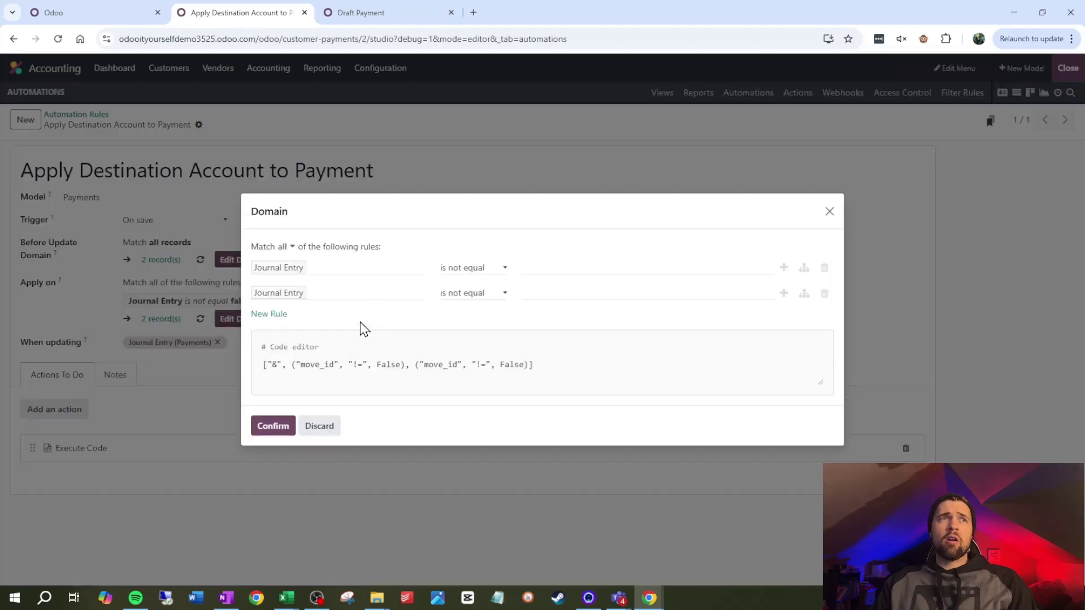
pyautogui.click(387, 298)
pyautogui.write('dde')
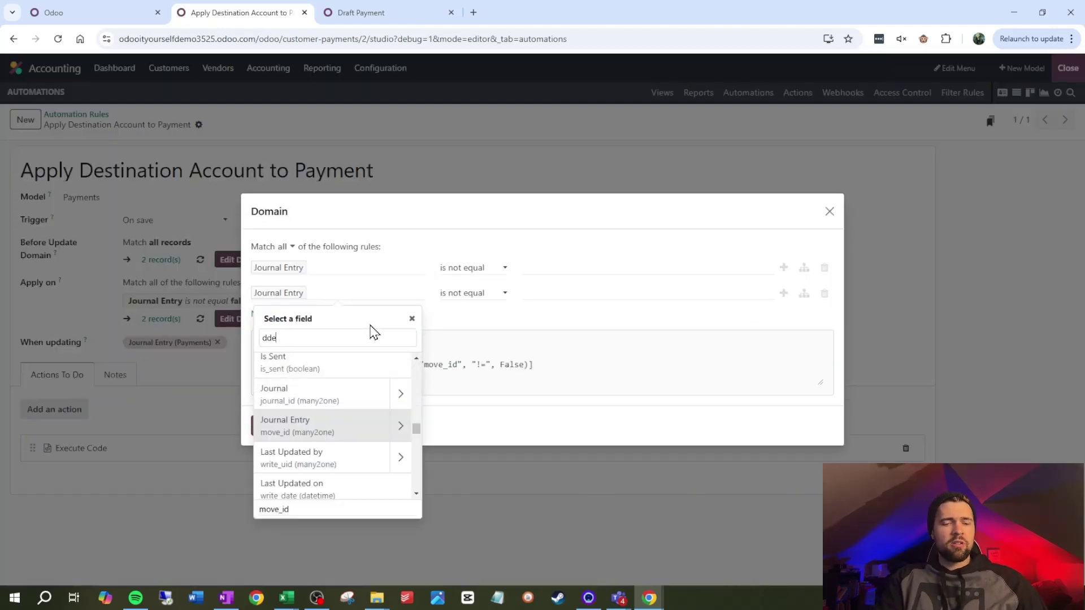
pyautogui.write('st')
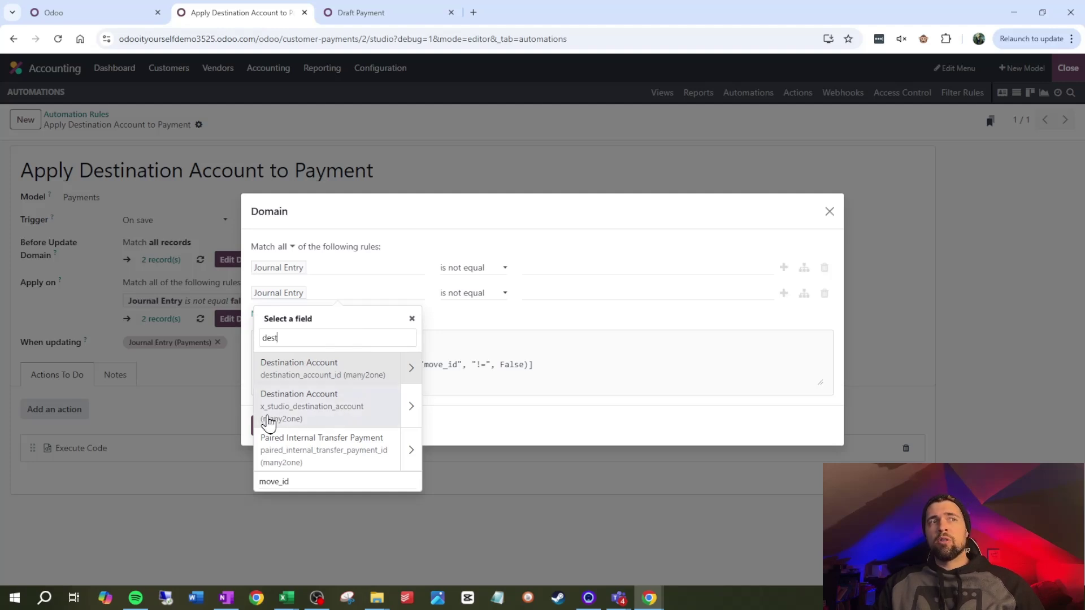
pyautogui.click(333, 417)
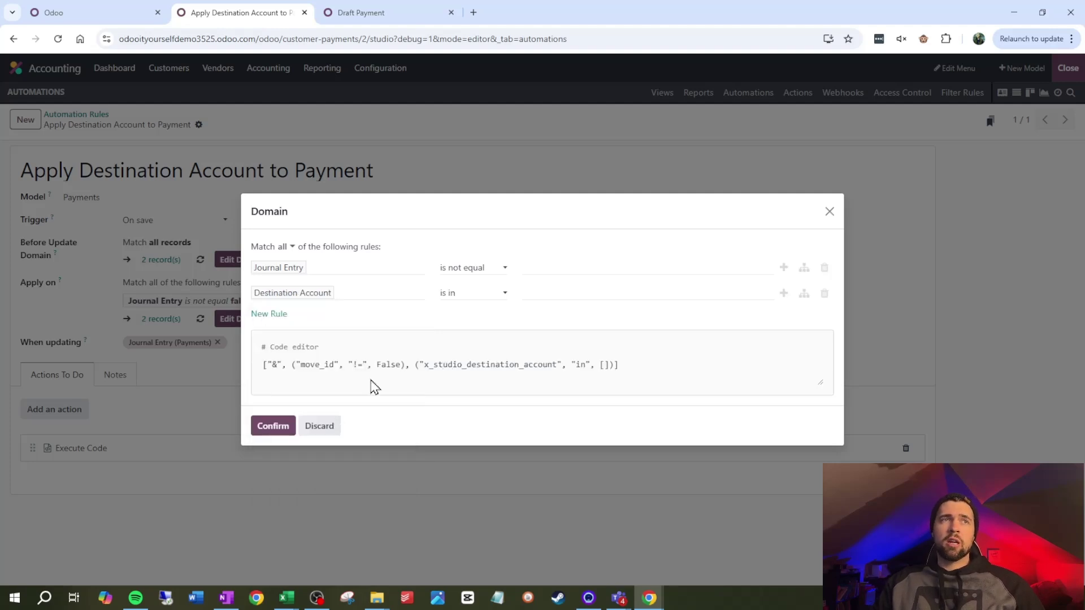
pyautogui.click(473, 299)
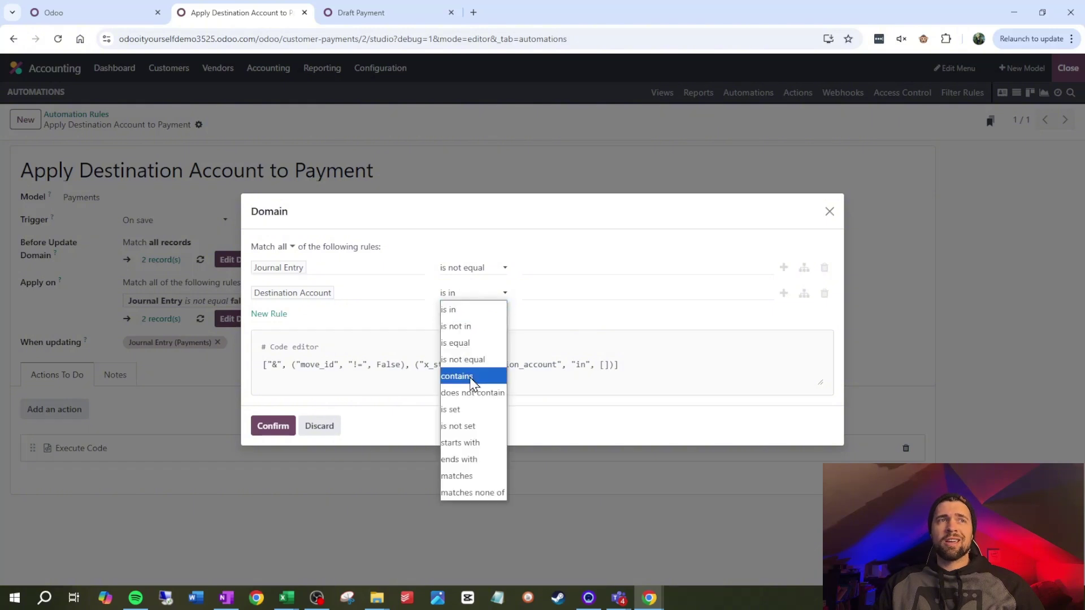
pyautogui.click(455, 411)
pyautogui.click(288, 429)
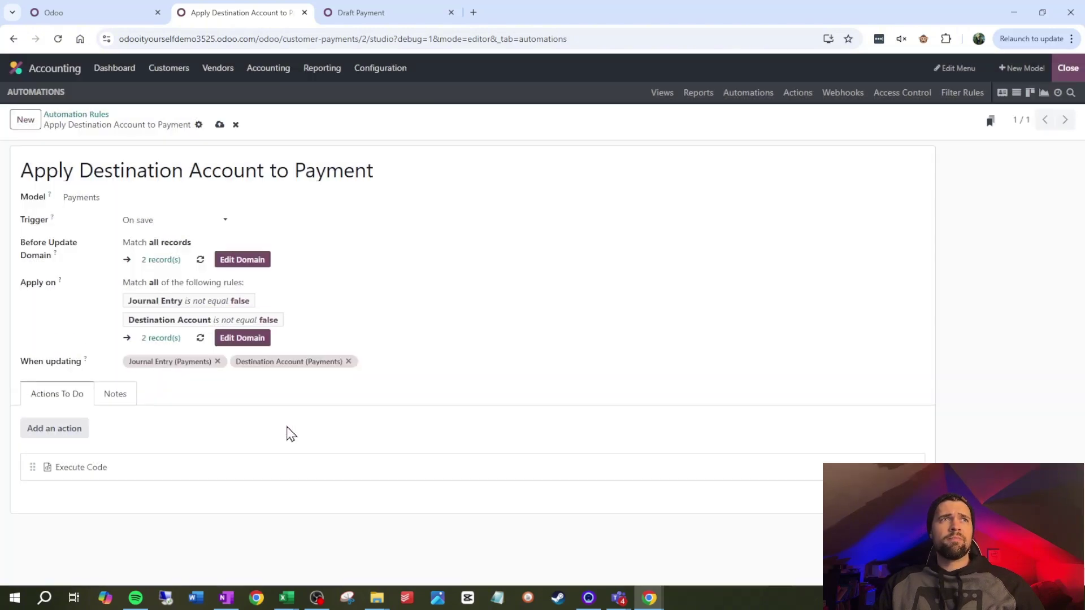
pyautogui.click(220, 125)
# Step: On the draft payment, set Destination Account to 101403 Outstanding Receipts and try to confirm the payment
pyautogui.click(367, 16)
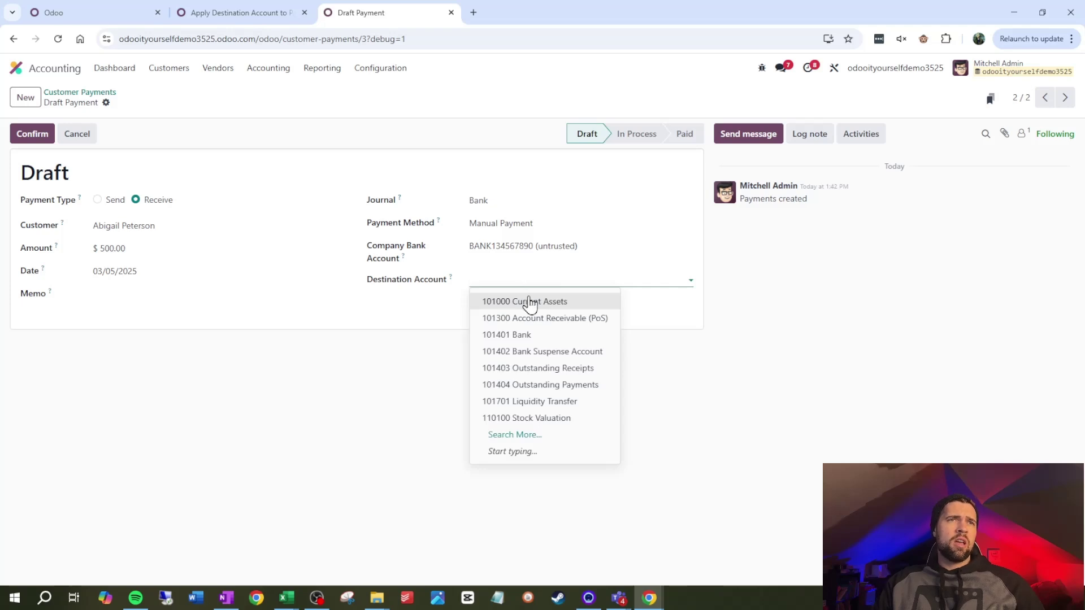
pyautogui.click(532, 369)
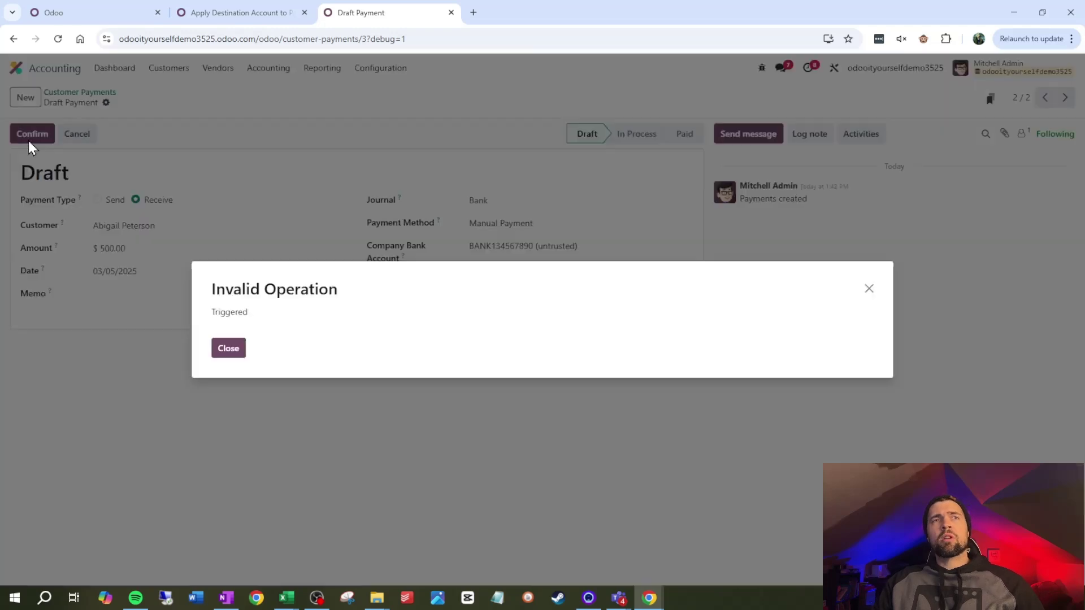
pyautogui.click(229, 348)
# Step: Clear the draft payment's Destination Account and confirm the payment
pyautogui.click(582, 280)
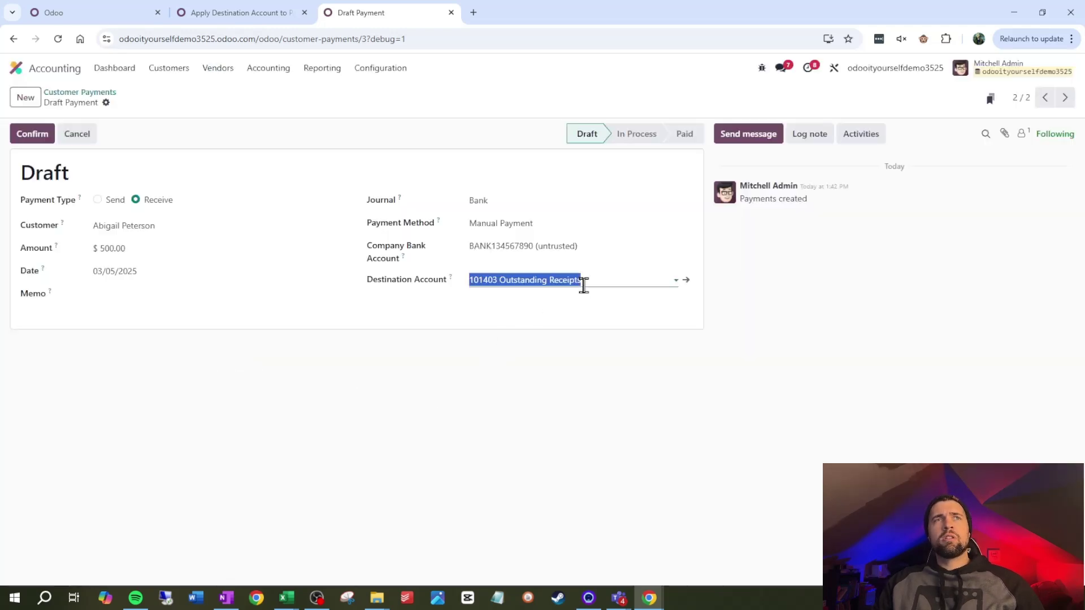
pyautogui.press('BackSpace')
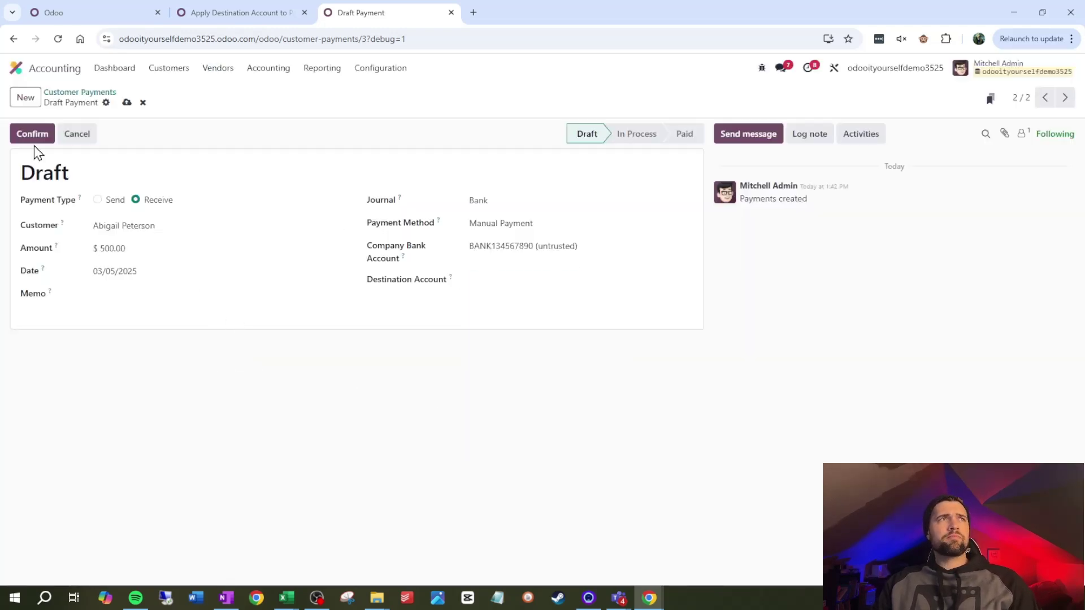
pyautogui.click(33, 134)
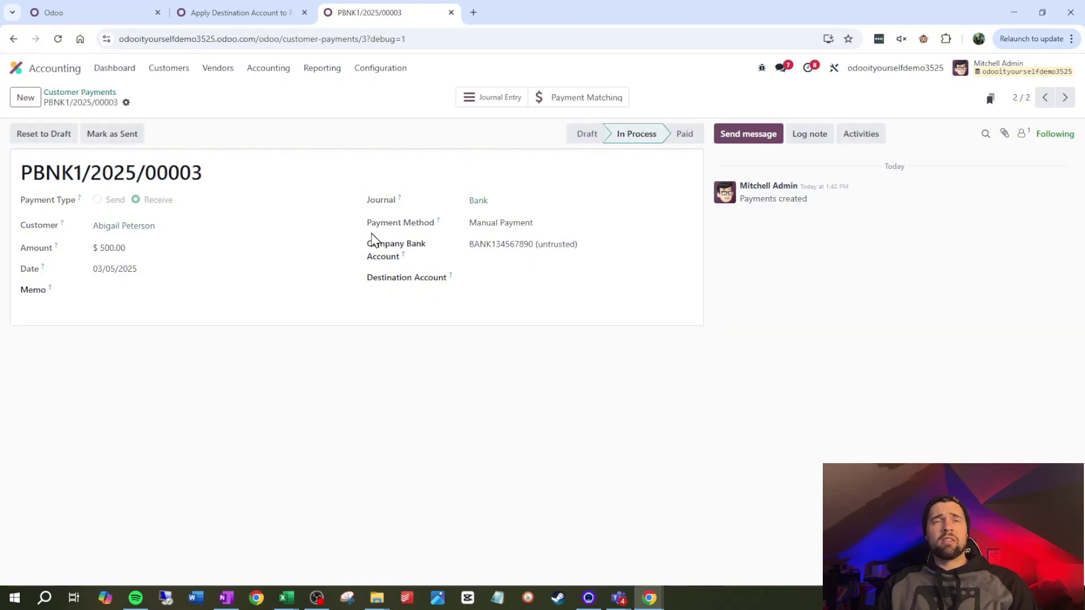
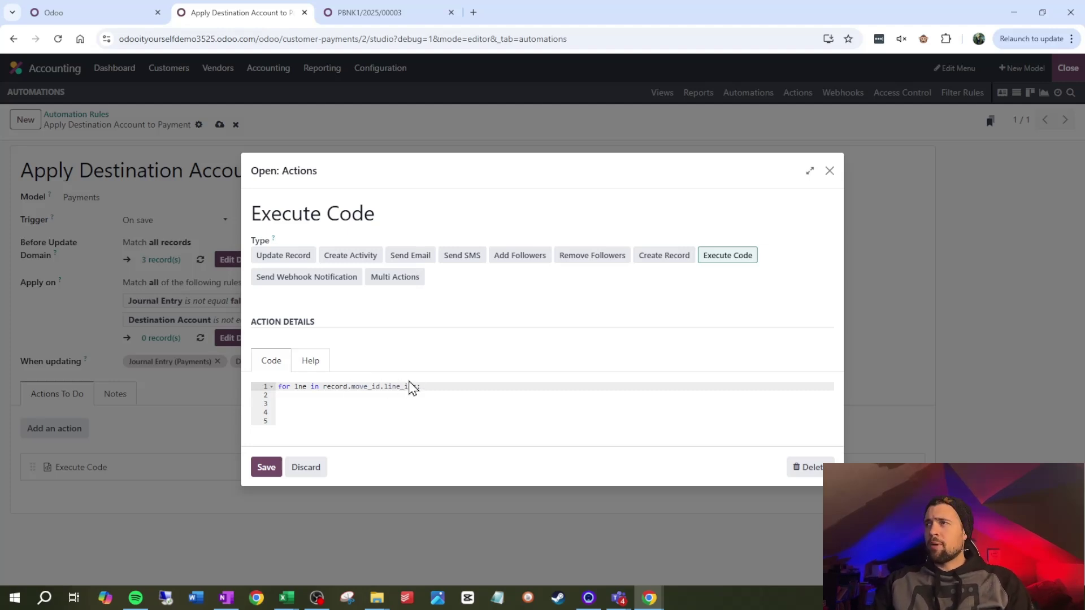
# Step: Return to the payment, open its form view definition, and go to the underlying Payments model's list of fields
pyautogui.hotkey('ctrl', 'Tab')
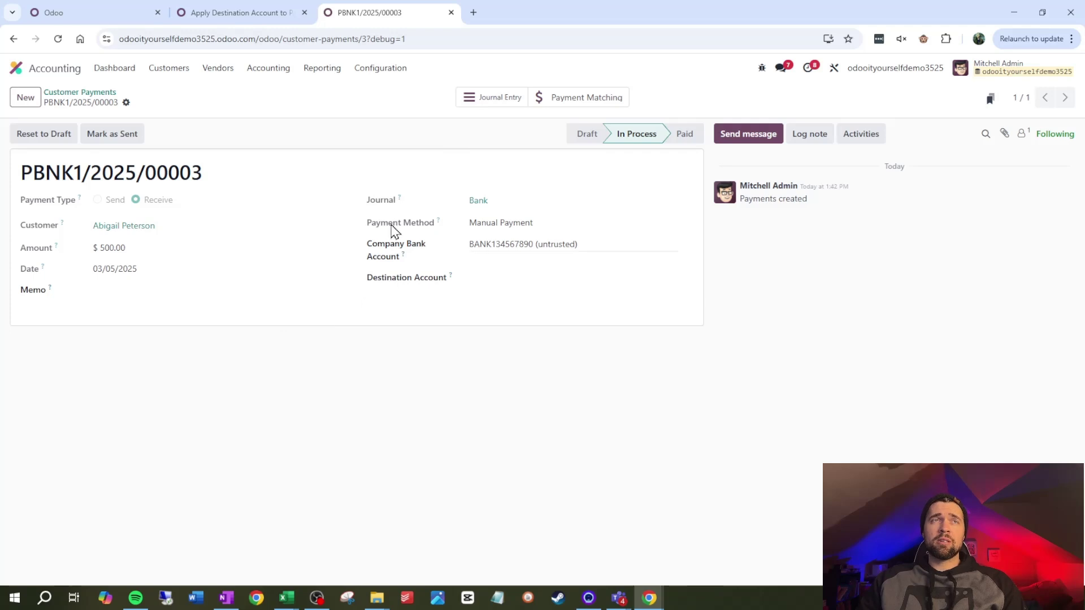
pyautogui.click(762, 69)
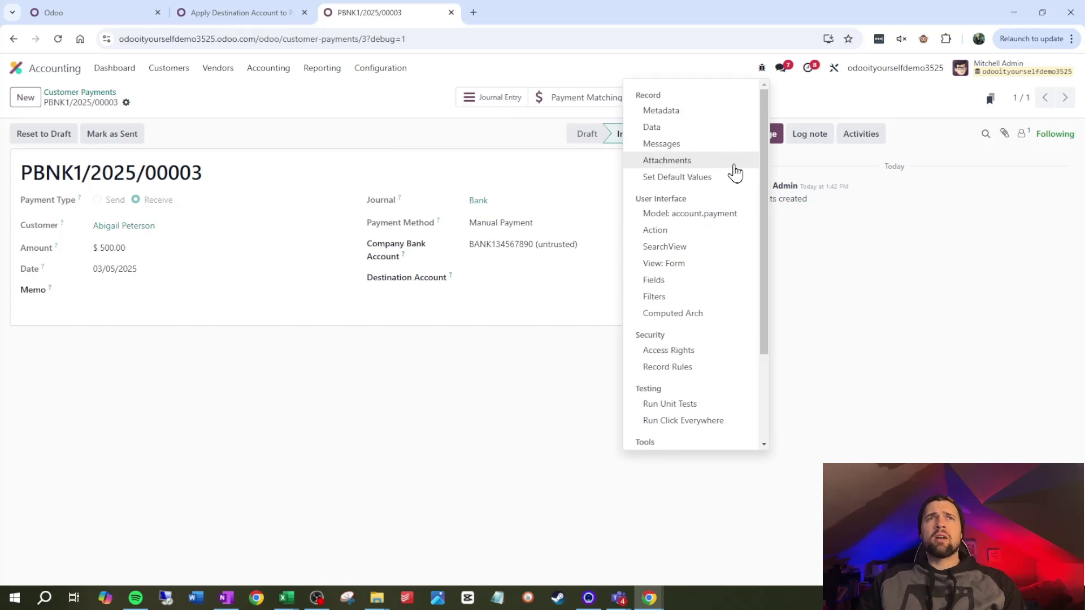
pyautogui.click(699, 267)
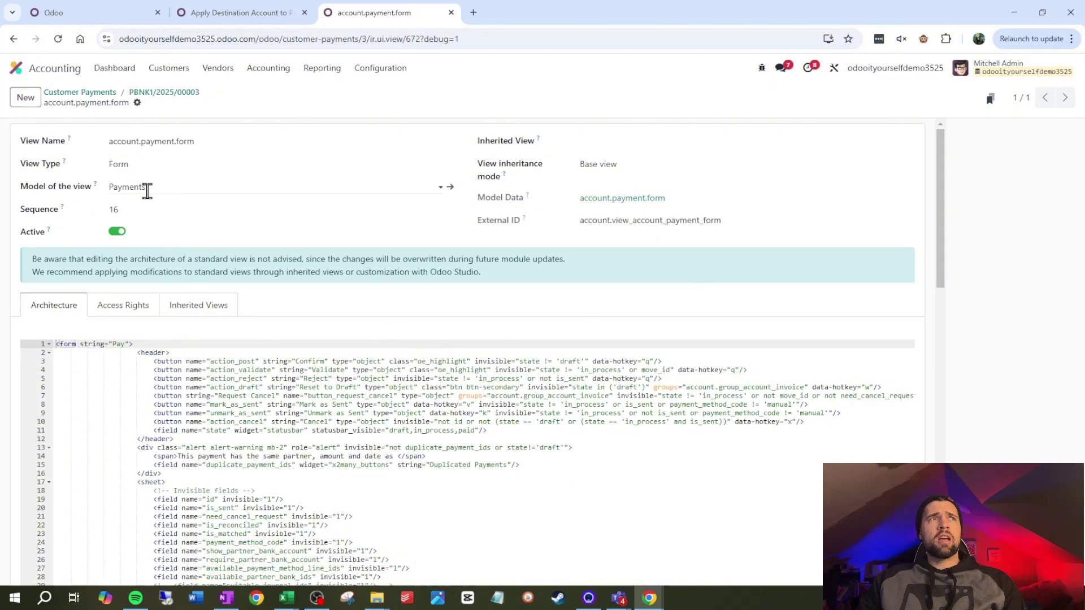
pyautogui.click(452, 187)
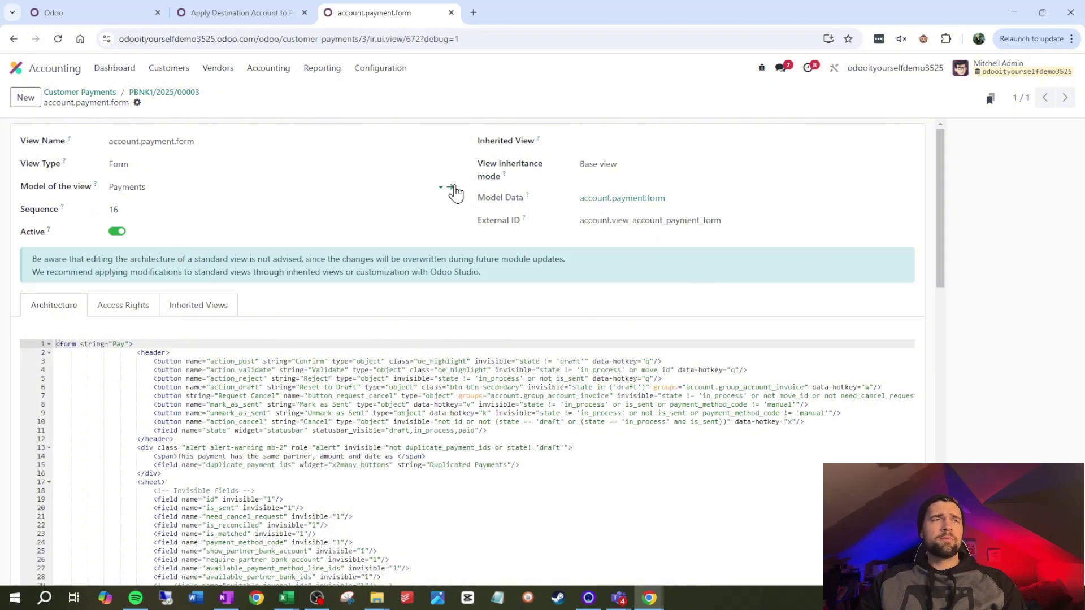
pyautogui.scroll(-3, 669, 259)
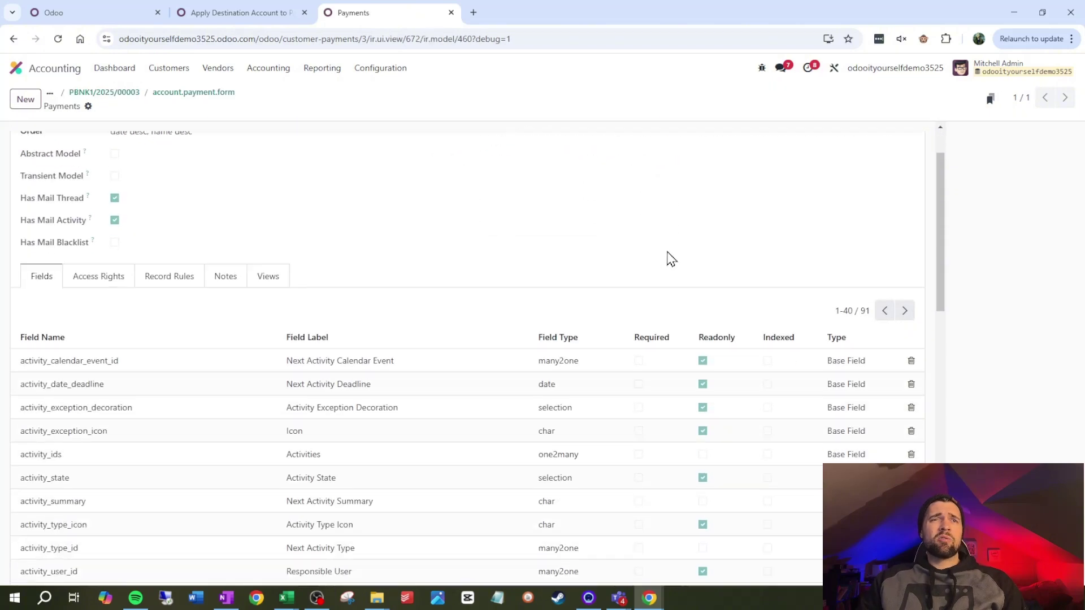
# Step: Sort the Payments model's fields by field type in descending order and look through the many2one fields for the Journal Entry relation
pyautogui.click(582, 224)
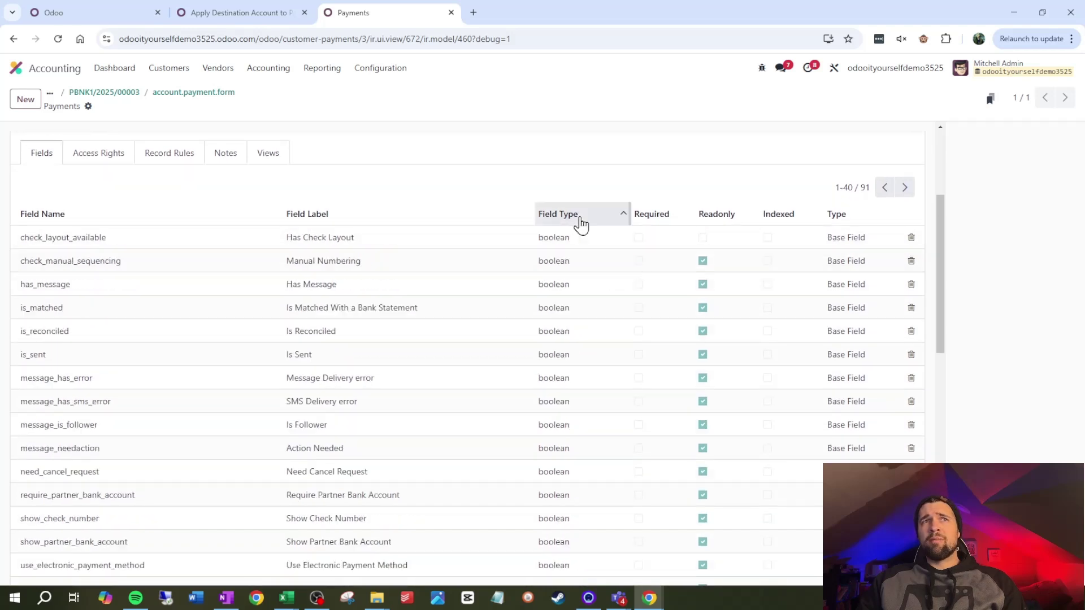
pyautogui.click(581, 221)
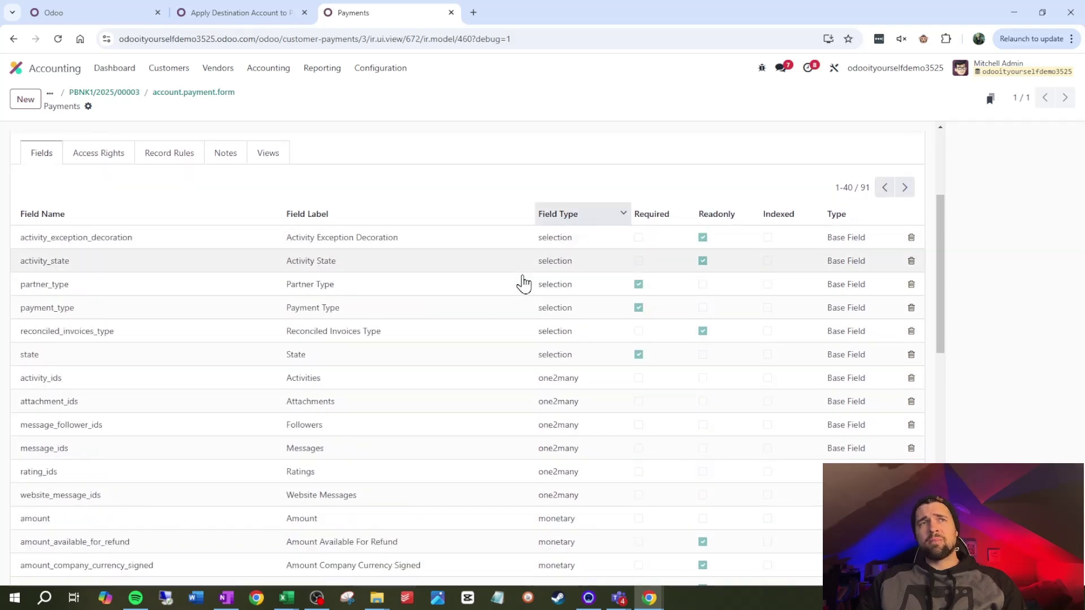
pyautogui.click(904, 187)
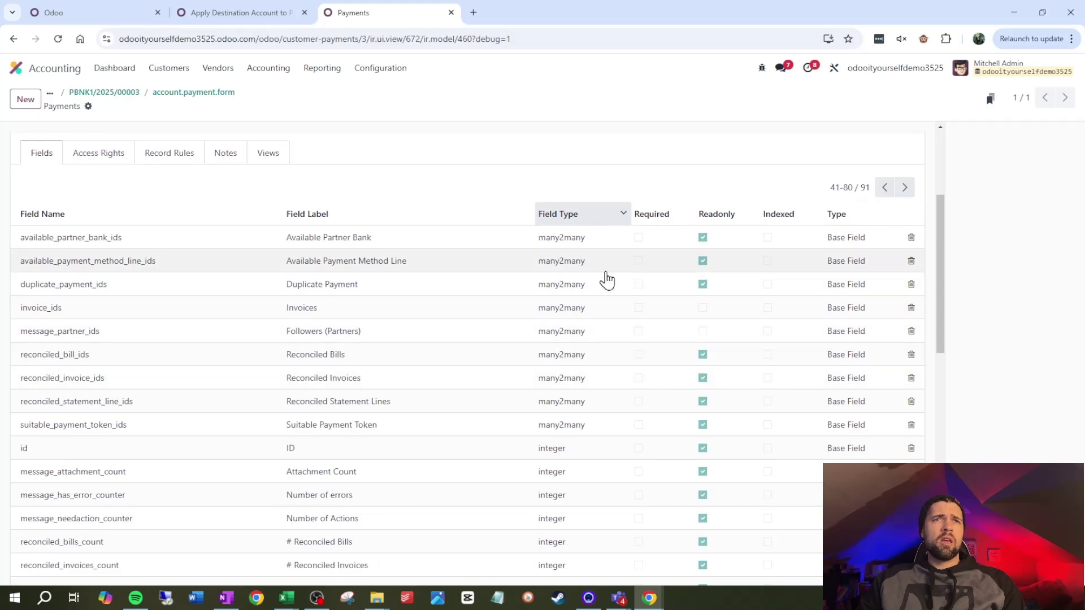
pyautogui.scroll(-1, 606, 280)
pyautogui.scroll(1, 811, 250)
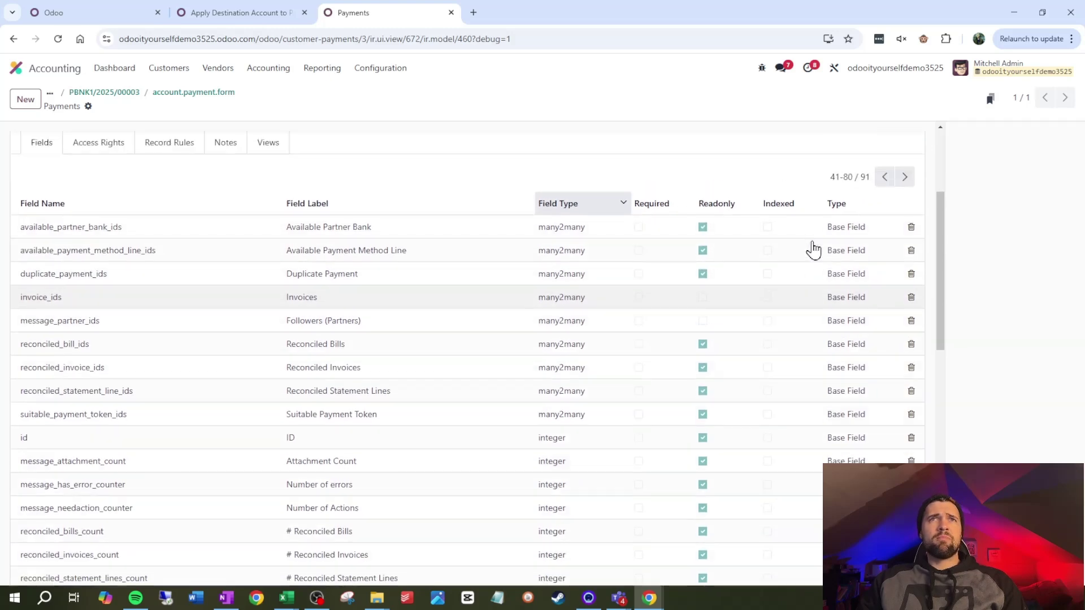
pyautogui.scroll(-4, 787, 317)
pyautogui.scroll(7, 862, 280)
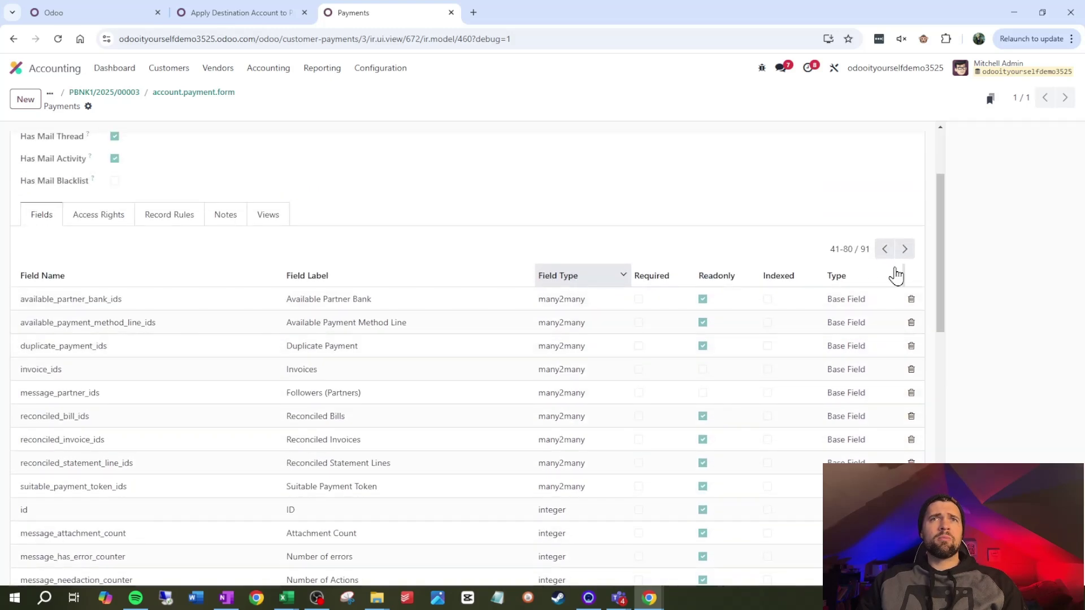
pyautogui.click(884, 249)
pyautogui.scroll(-7, 559, 356)
pyautogui.scroll(2, 559, 358)
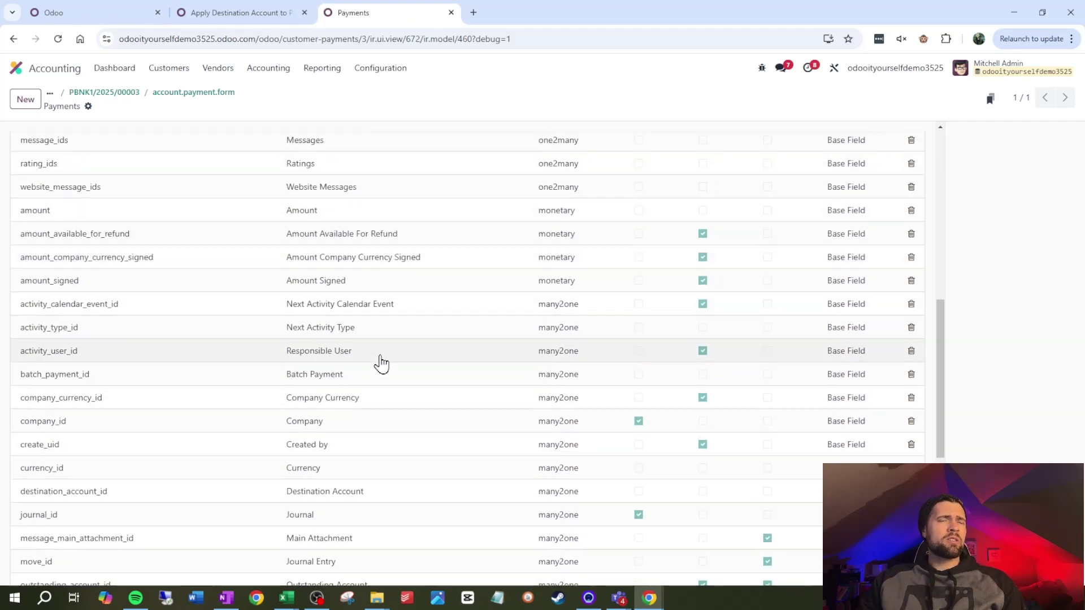
pyautogui.scroll(-3, 388, 443)
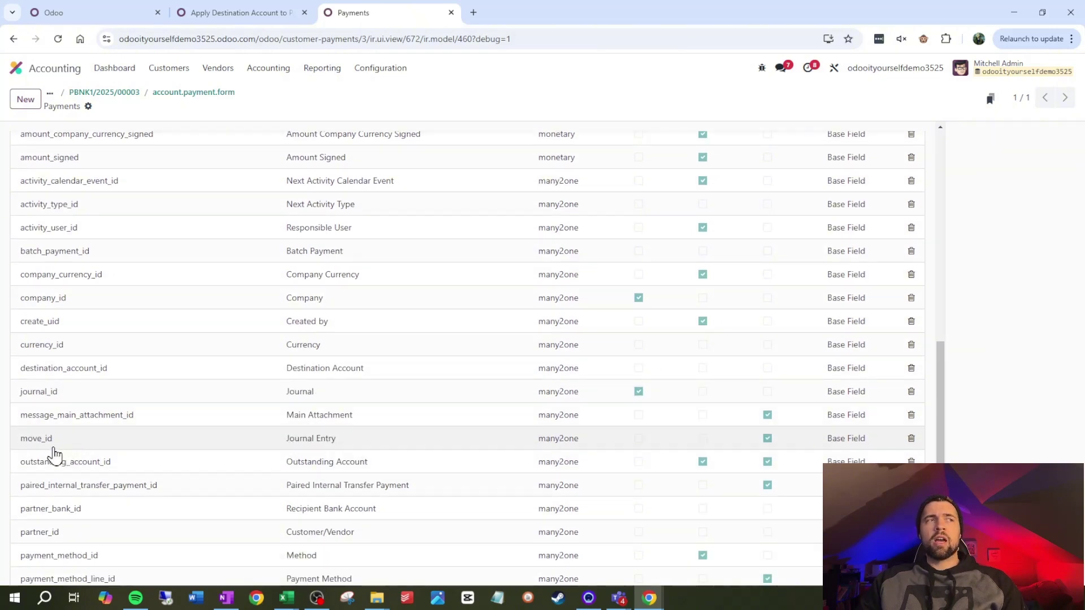
# Step: Return to the automation's Execute Code action and review the move_id and line_ids parts of the for loop
pyautogui.hotkey('ctrl', 'shift', 'Tab')
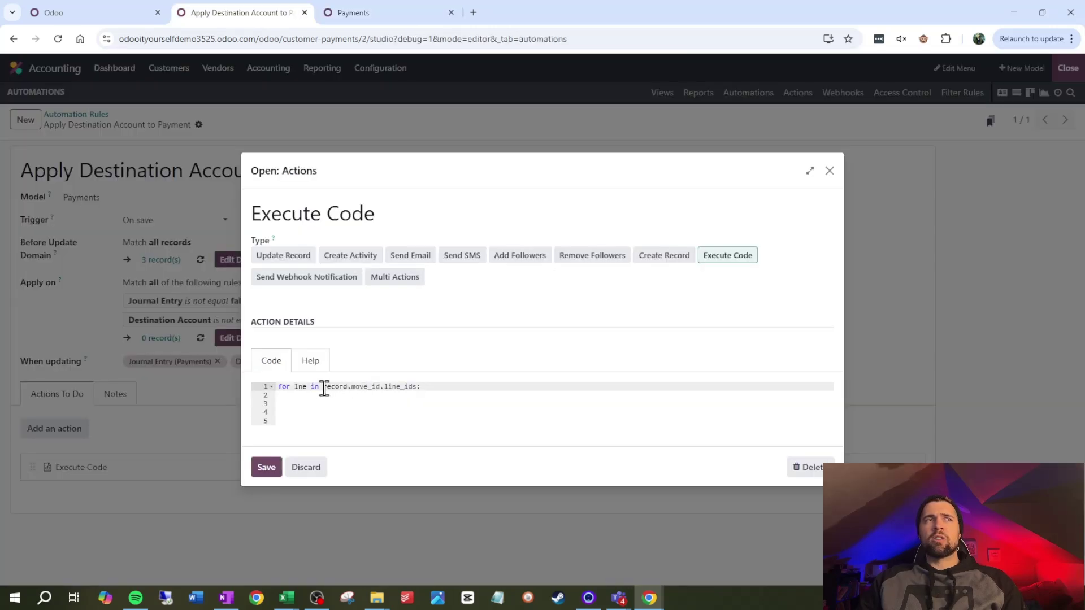
pyautogui.moveTo(324, 388); pyautogui.dragTo(376, 389)
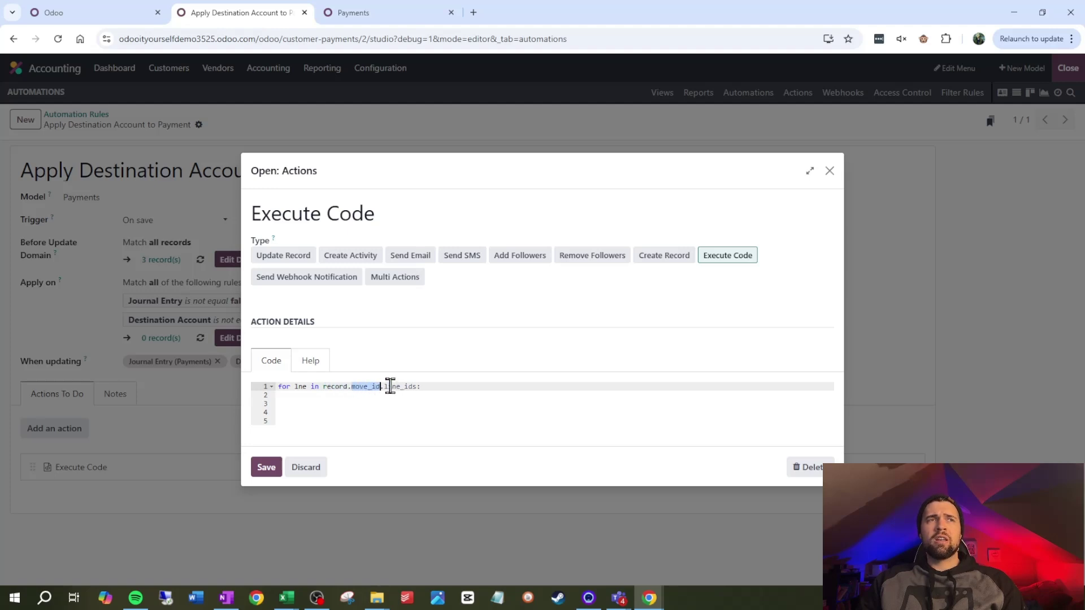
pyautogui.moveTo(385, 387); pyautogui.dragTo(413, 388)
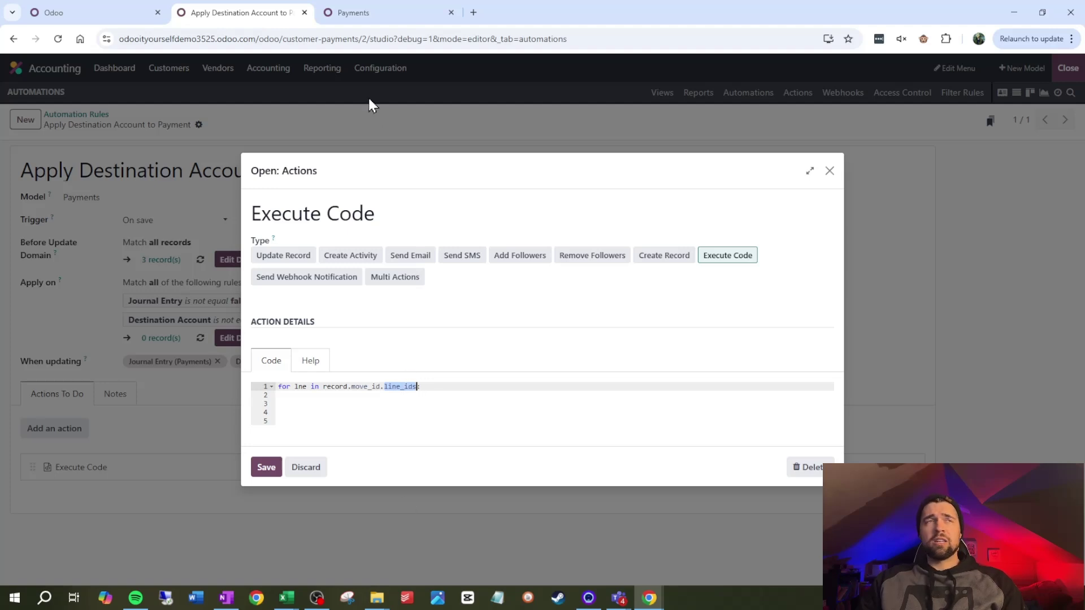
# Step: Open the payment's journal entry in Studio, check the Journal Items table's technical name, and return to the automation code
pyautogui.hotkey('ctrl', 'Tab')
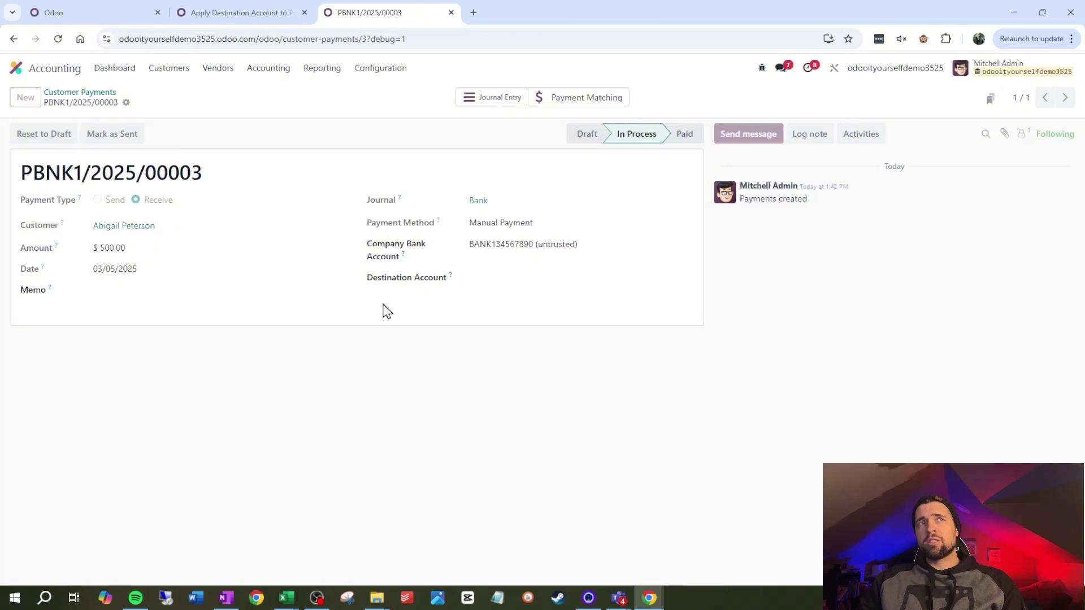
pyautogui.click(834, 68)
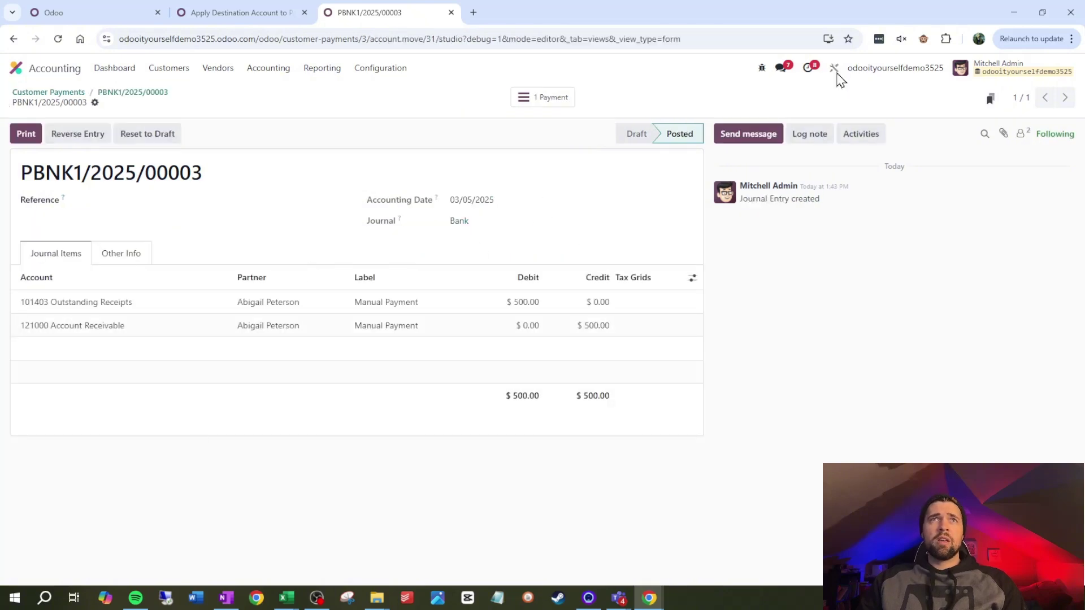
pyautogui.click(368, 399)
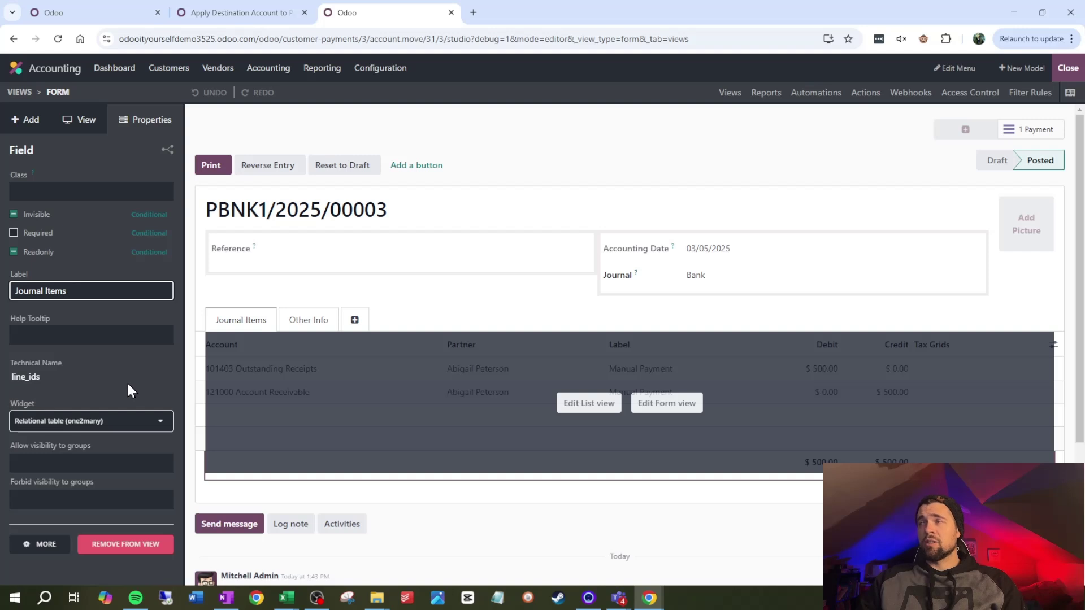
pyautogui.hotkey('ctrl', 'shift', 'Tab')
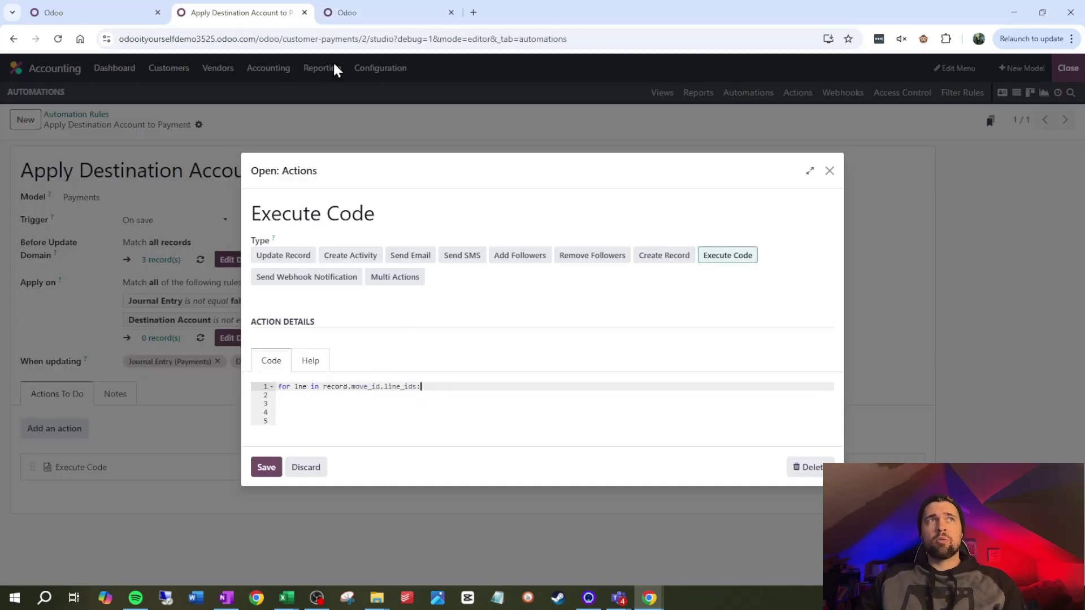
# Step: Copy the Payment Method field's technical name from the payment form and extend the code's if condition with record.payment_method_line_id
pyautogui.click(361, 12)
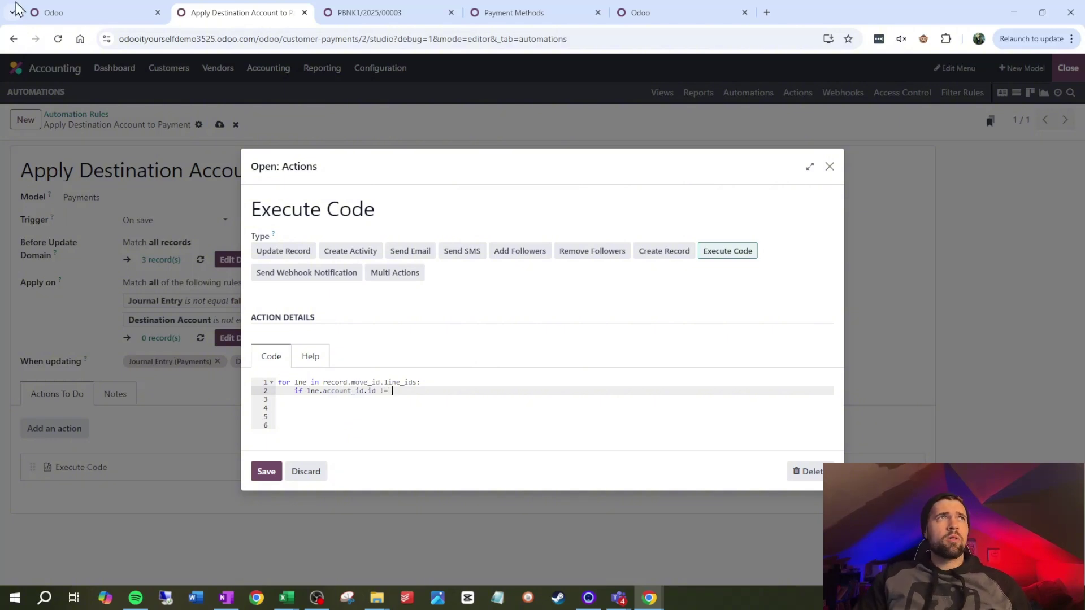
pyautogui.click(93, 12)
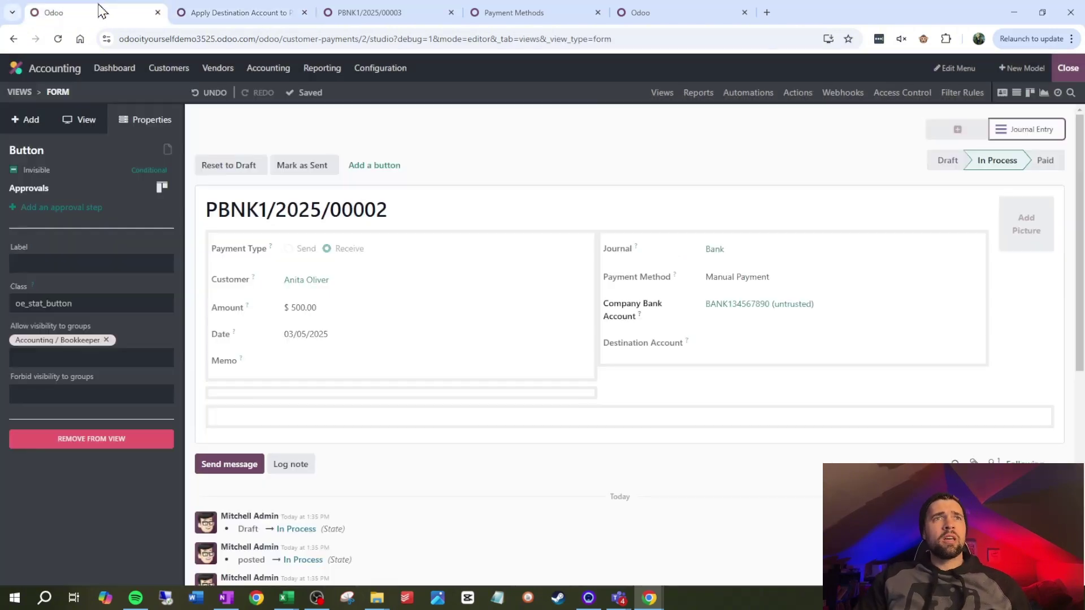
pyautogui.click(649, 277)
pyautogui.click(92, 377)
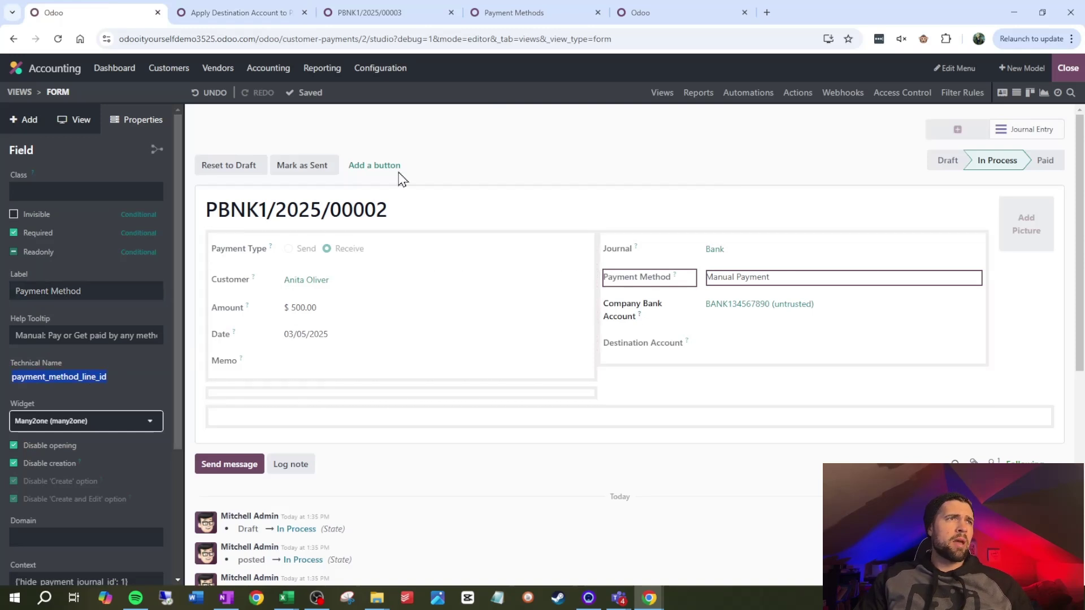
pyautogui.click(267, 12)
pyautogui.write('reco')
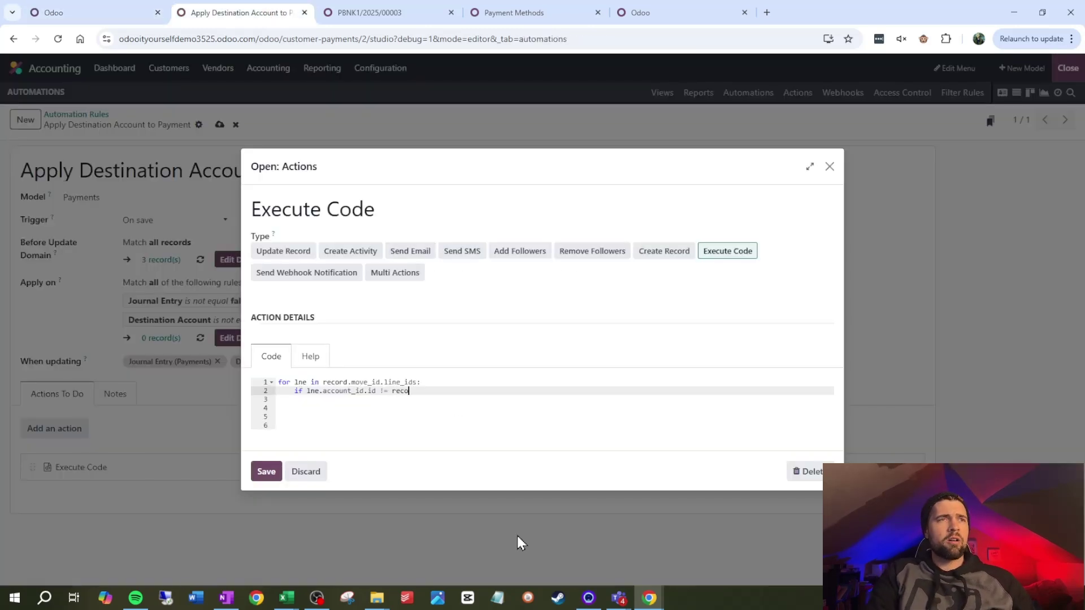
pyautogui.write('rd.')
pyautogui.write('payment_method_line_id')
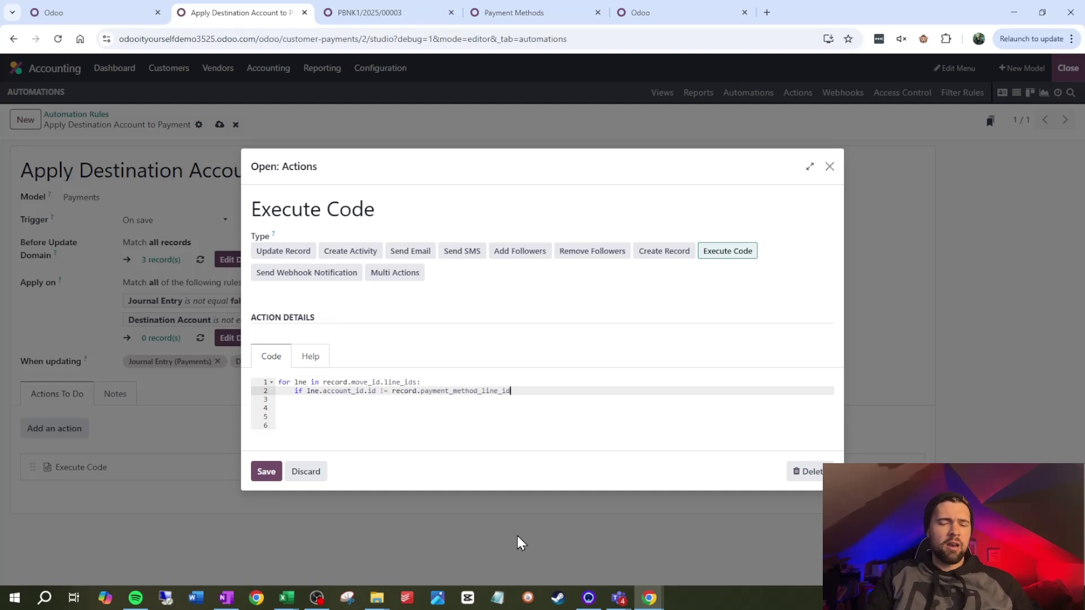
# Step: In the Bank journal's incoming payment methods list in Studio, copy the technical name of the Outstanding Receipts accounts column
pyautogui.click(648, 21)
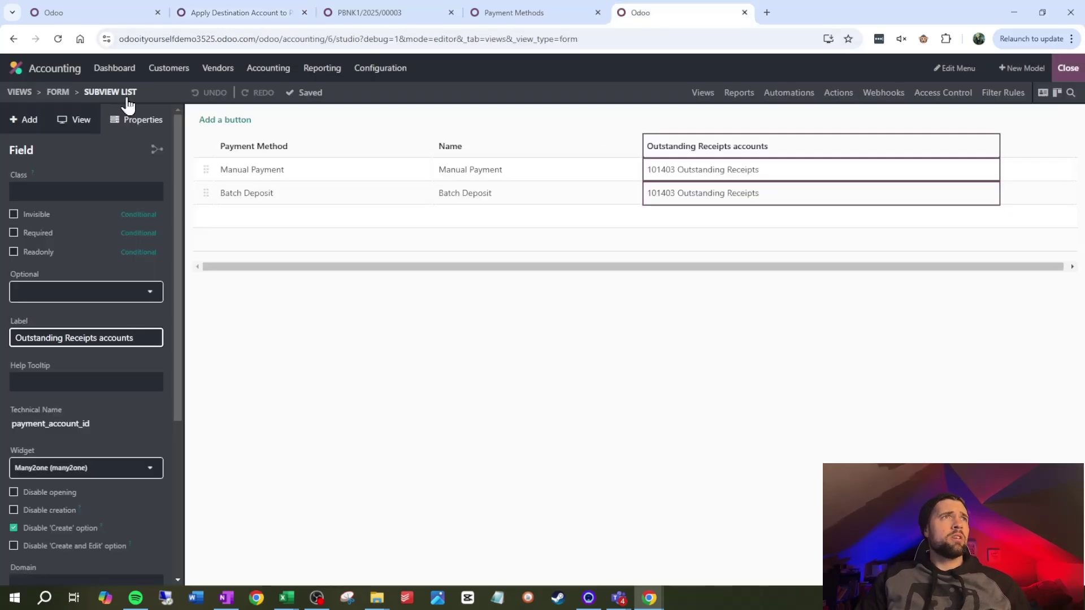
pyautogui.click(59, 92)
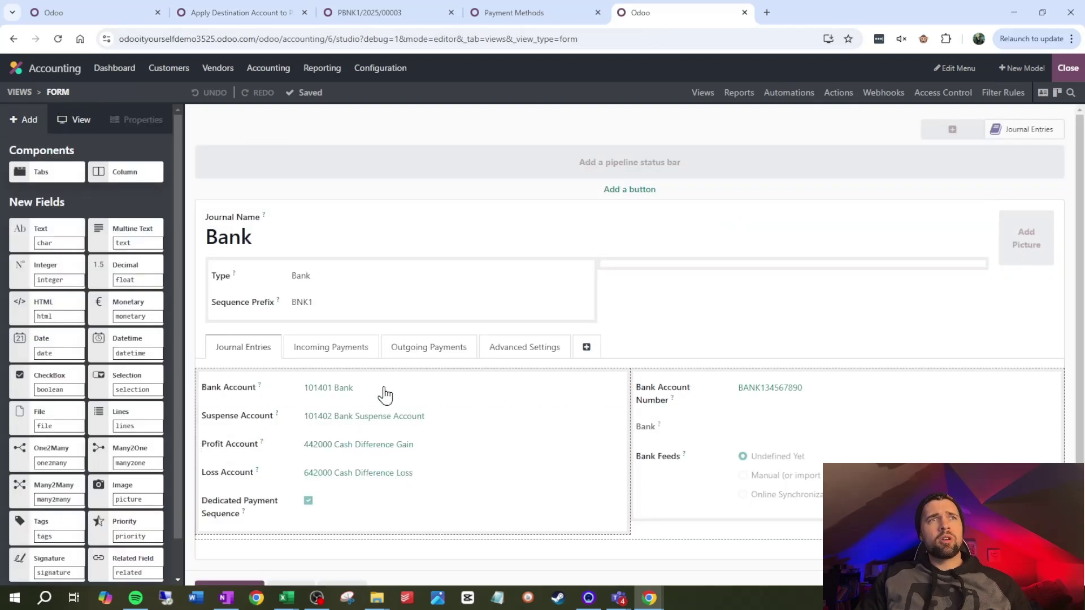
pyautogui.click(368, 360)
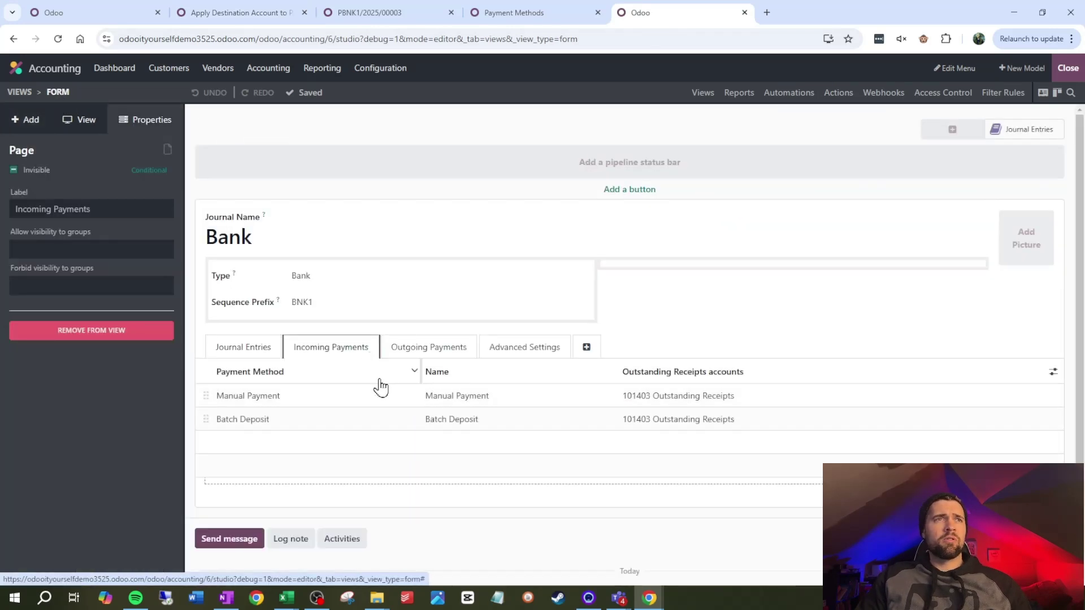
pyautogui.click(362, 437)
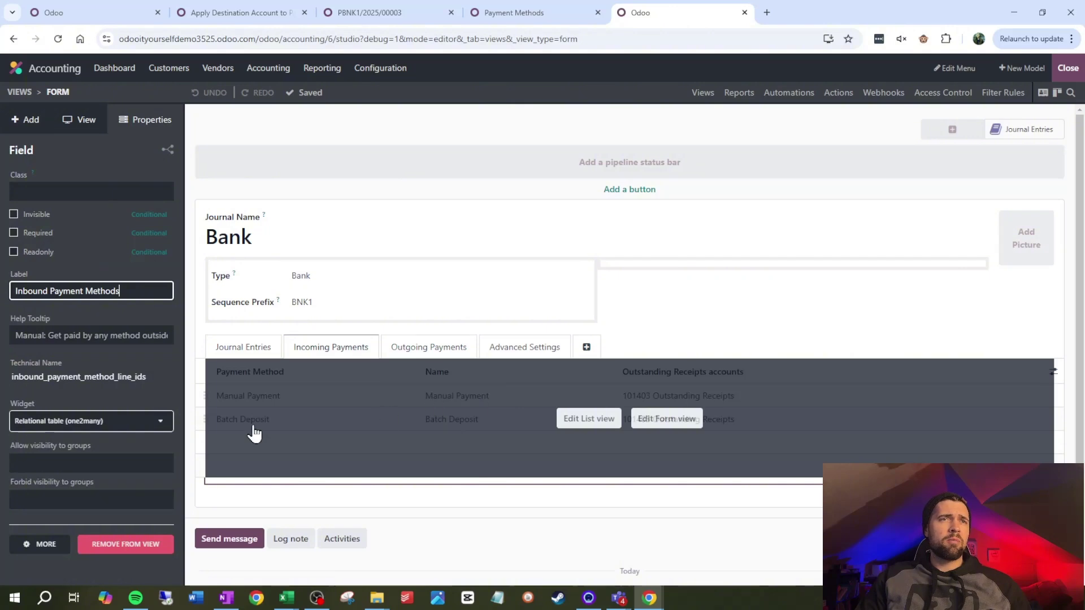
pyautogui.click(605, 418)
pyautogui.click(697, 146)
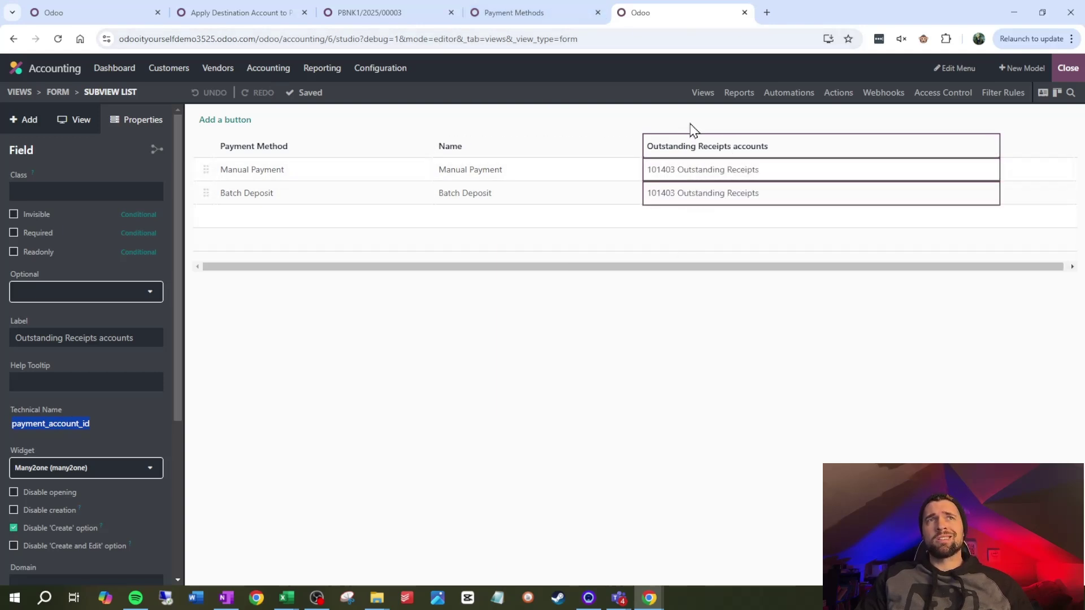
# Step: Finish the automation code's if condition with .payment_account_id.id: and start a new line beneath it
pyautogui.click(535, 11)
pyautogui.click(419, 11)
pyautogui.click(225, 8)
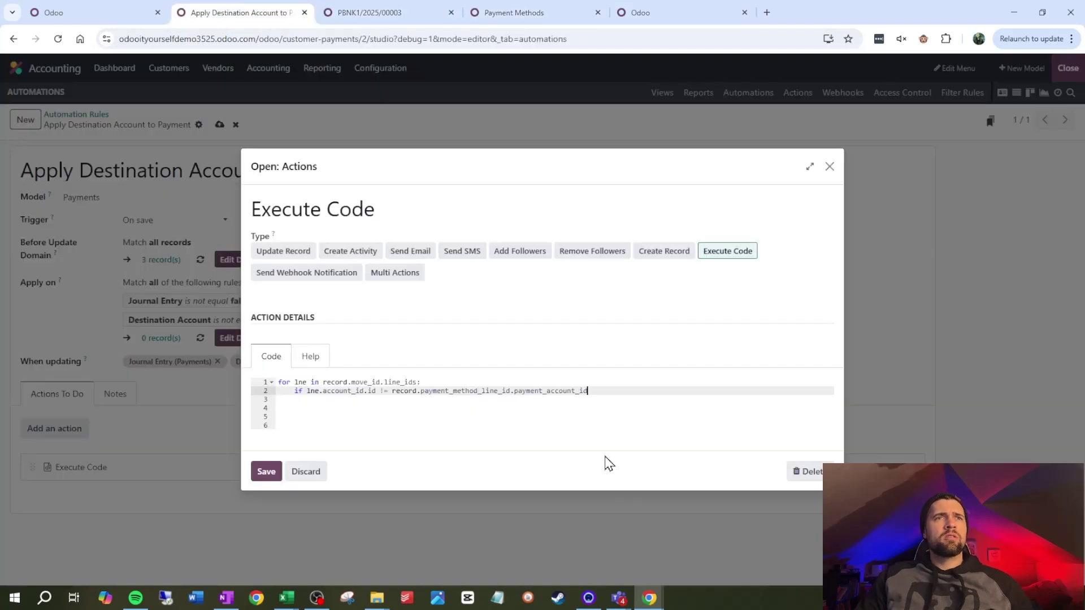
pyautogui.write('.id')
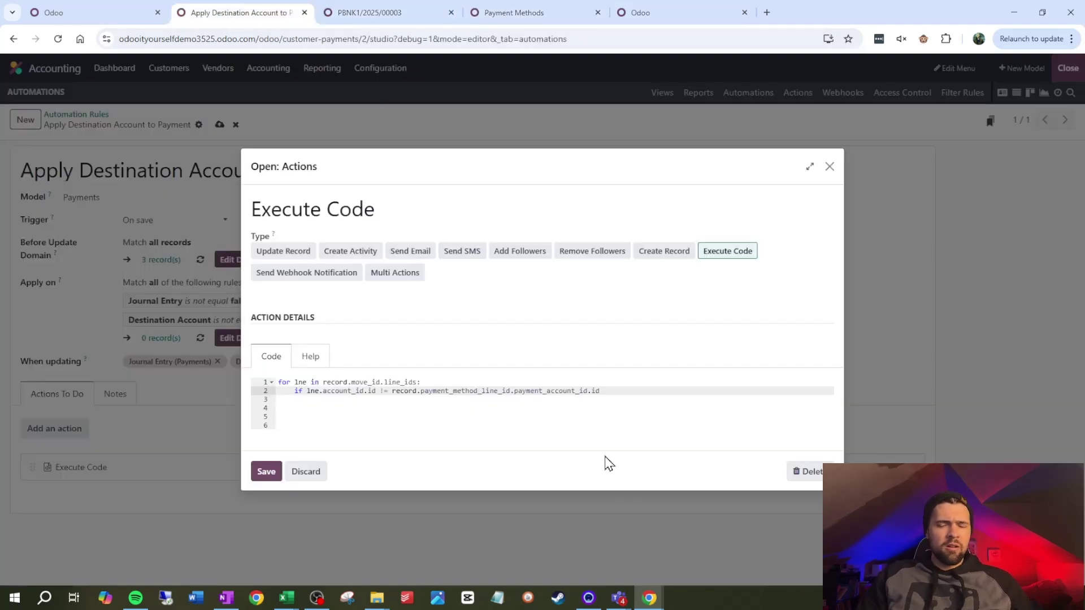
pyautogui.write(':')
pyautogui.press('Return')
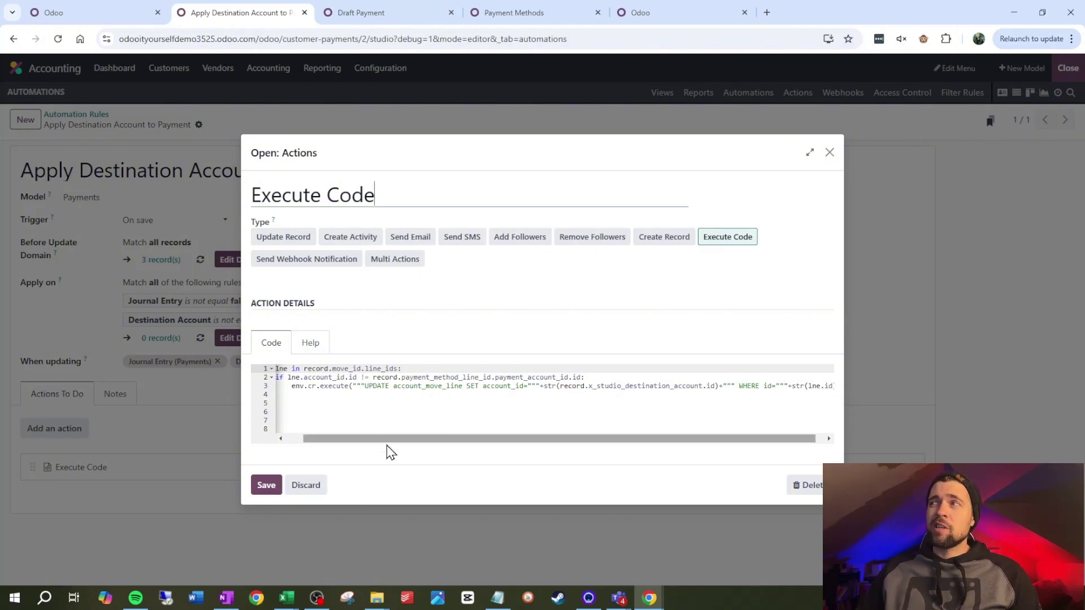
# Step: Review the SQL update statement's account_move_line table, account_id column, and record.x_studio_destination_account.id value in the automation code
pyautogui.moveTo(393, 444)
pyautogui.mouseDown()
pyautogui.moveTo(376, 443)
pyautogui.moveTo(393, 443)
pyautogui.mouseUp()
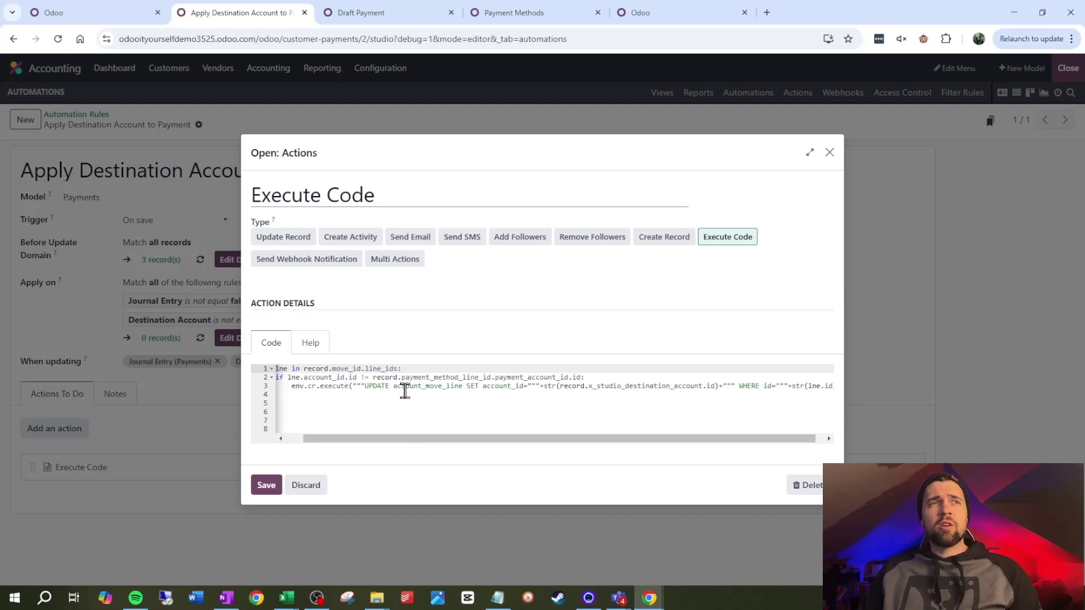
pyautogui.moveTo(394, 387); pyautogui.dragTo(455, 387)
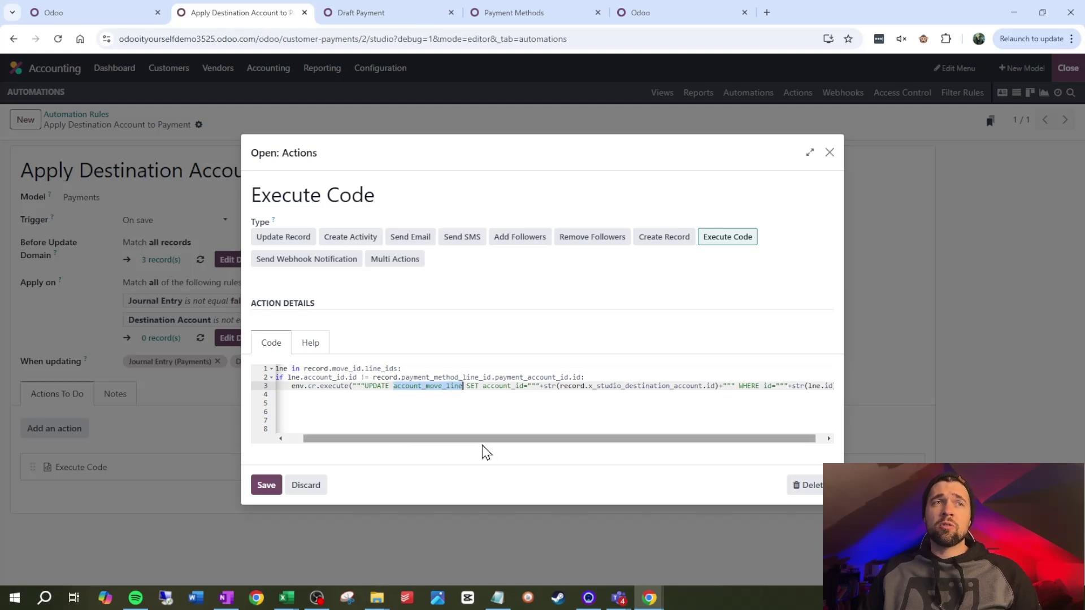
pyautogui.moveTo(482, 441); pyautogui.dragTo(490, 440)
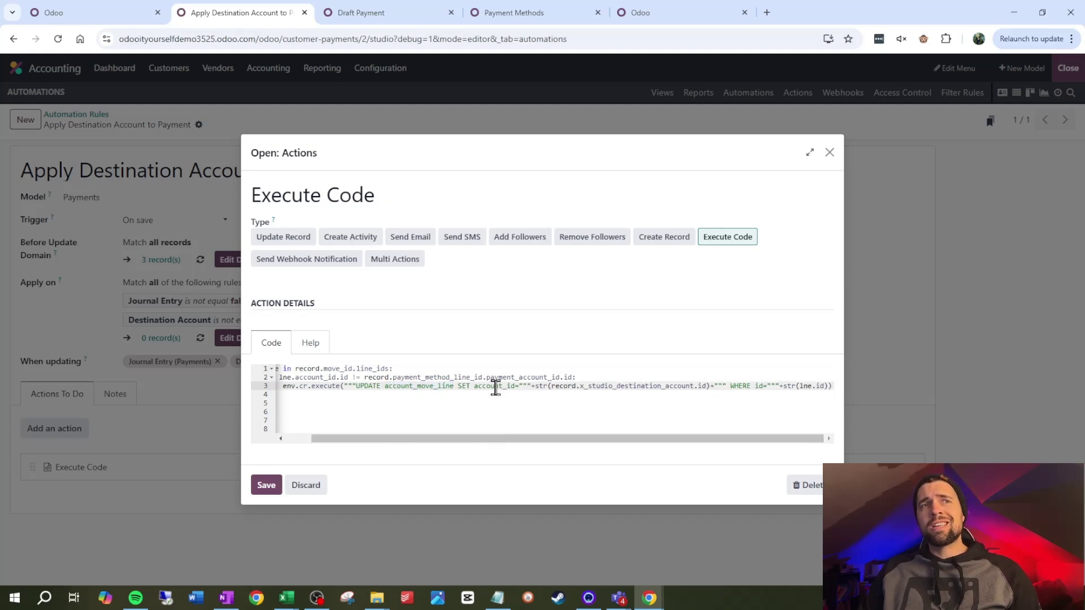
pyautogui.doubleClick(495, 387)
pyautogui.moveTo(550, 387); pyautogui.dragTo(703, 387)
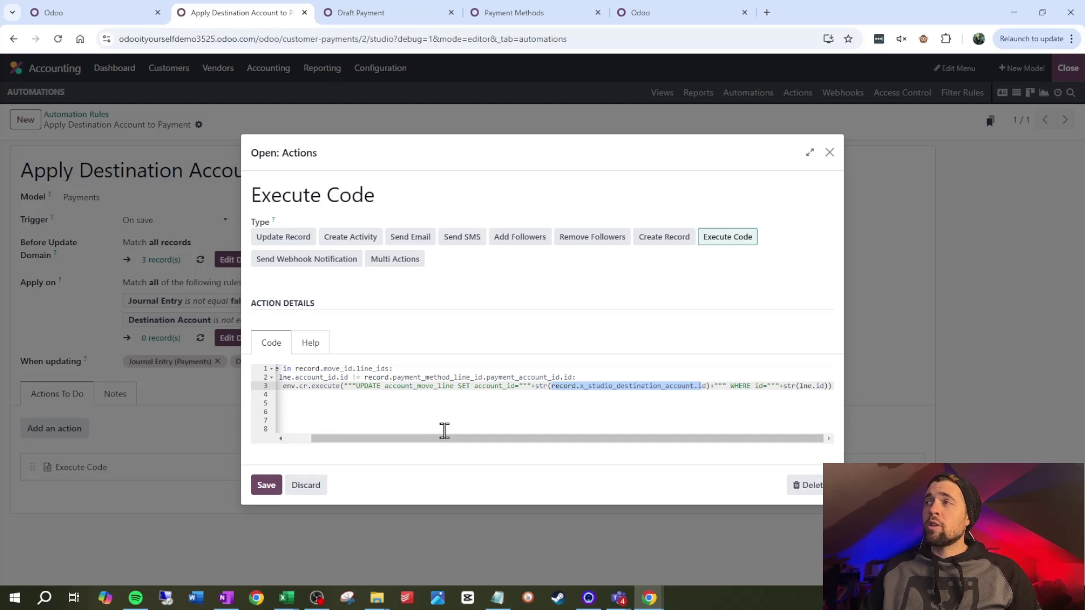
# Step: On the new draft payment, choose the customer and set the amount to $750
pyautogui.hotkey('ctrl', 'Tab')
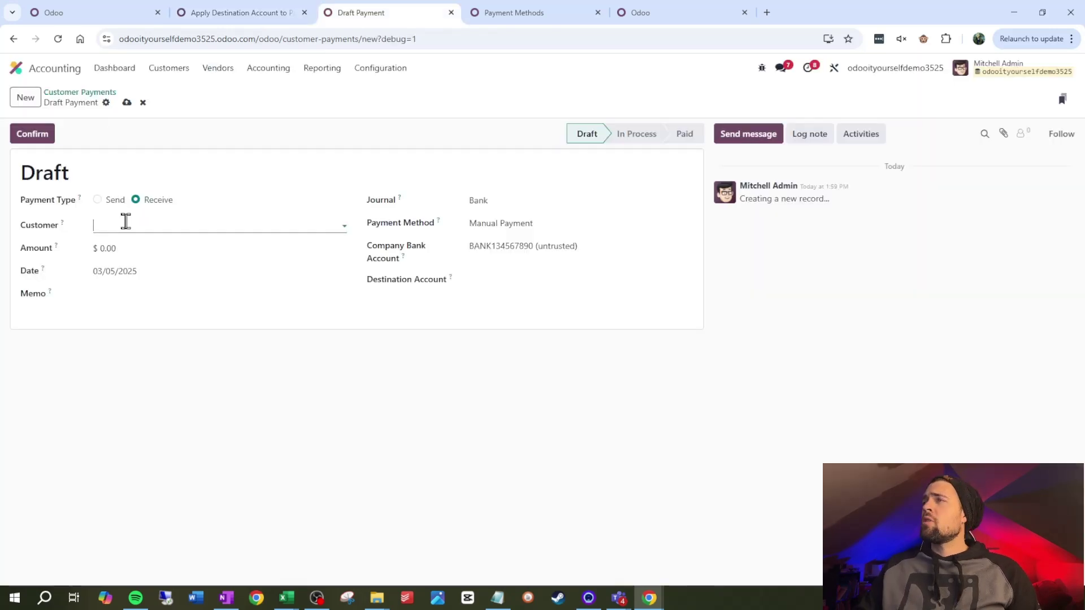
pyautogui.click(126, 221)
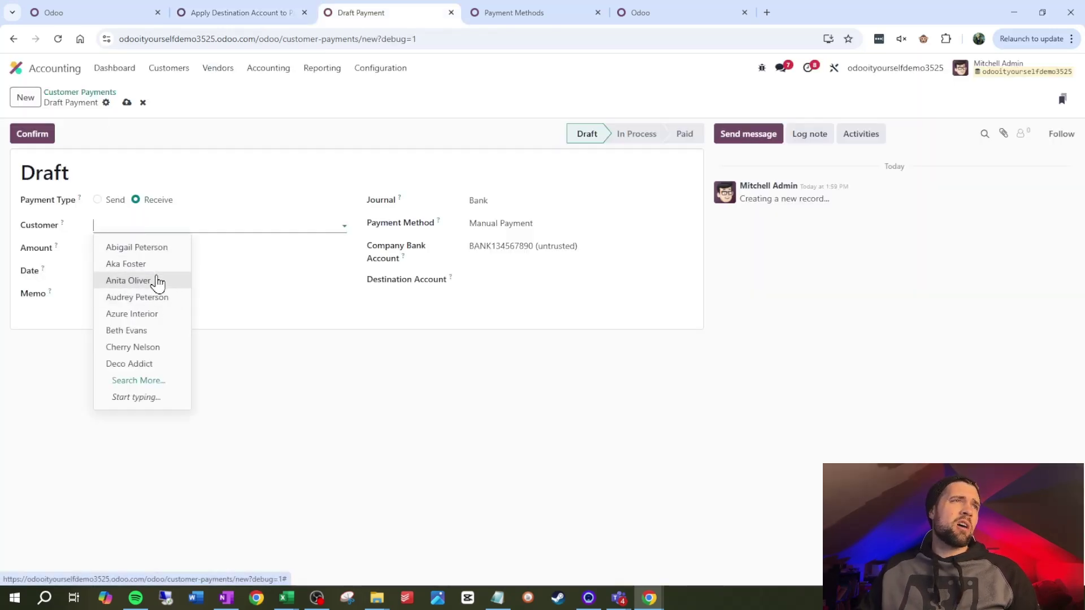
pyautogui.click(151, 347)
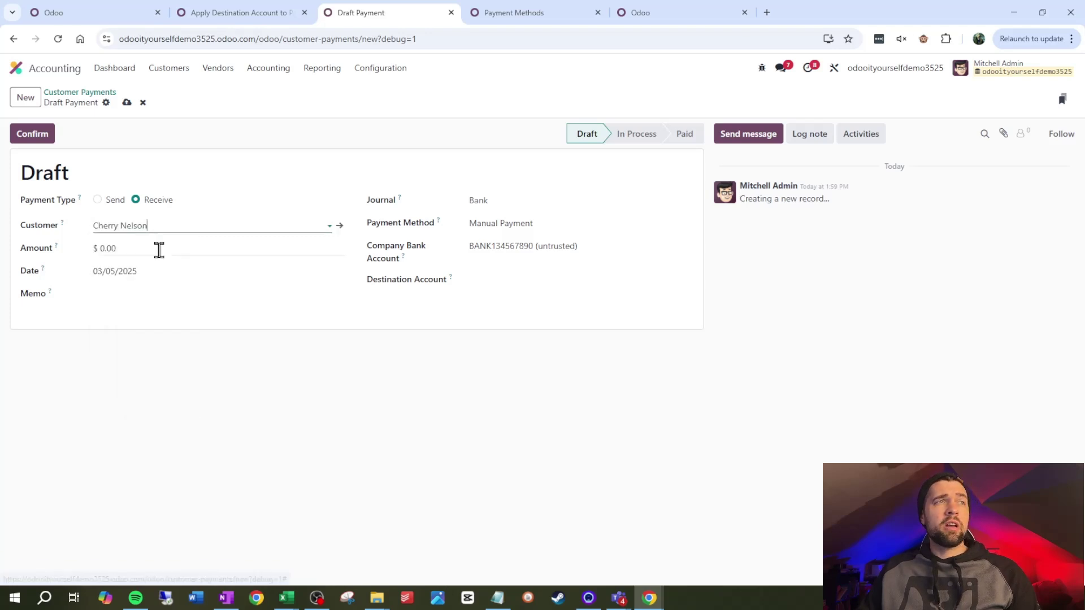
pyautogui.click(159, 249)
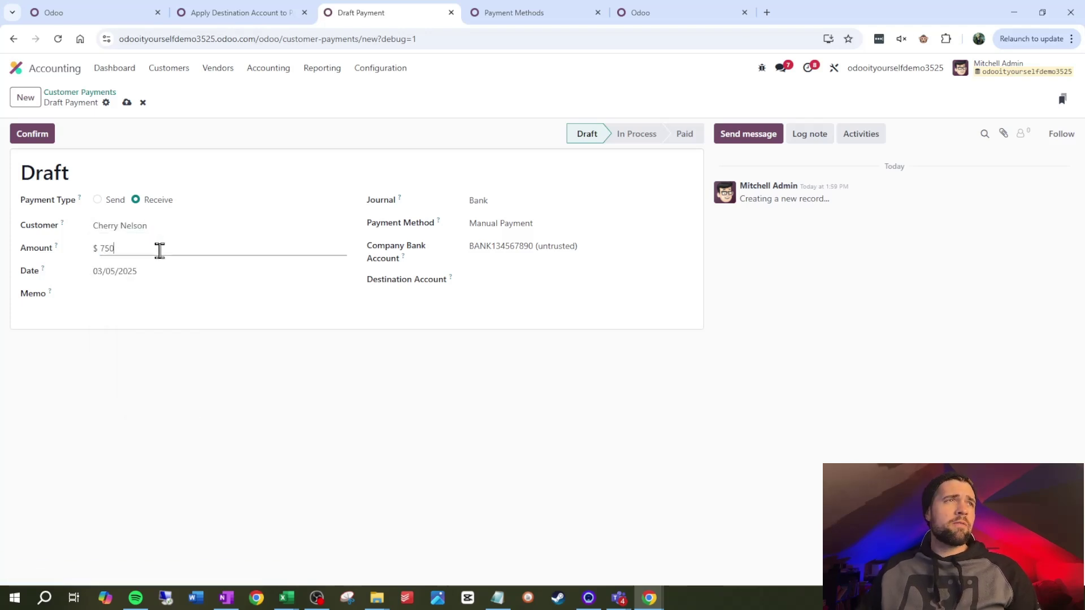
# Step: Set the draft payment's Destination Account to 450000 Other Income and confirm the payment
pyautogui.click(520, 277)
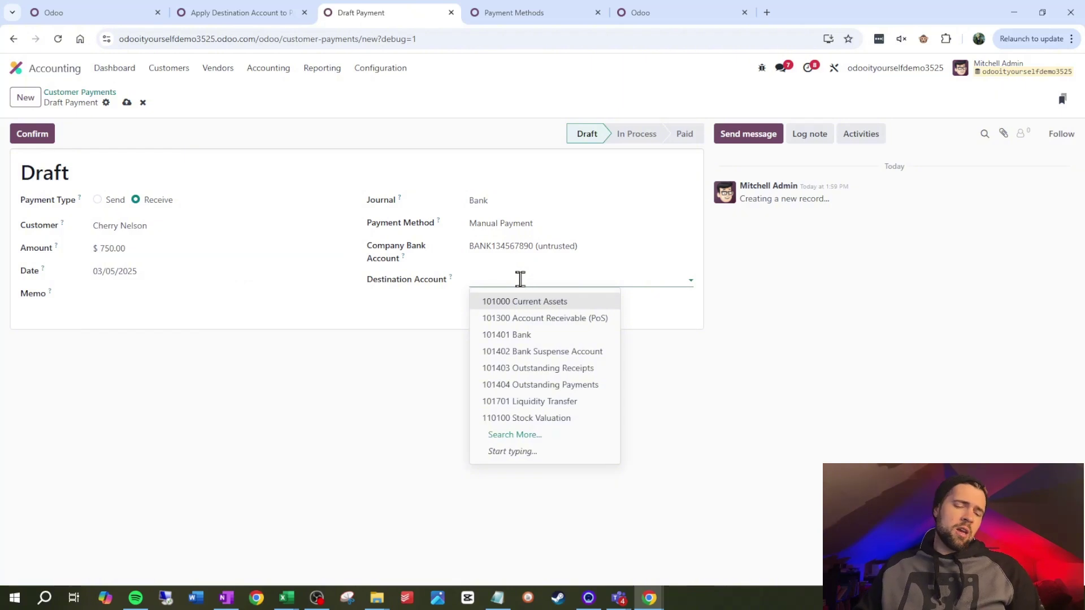
pyautogui.write('incom')
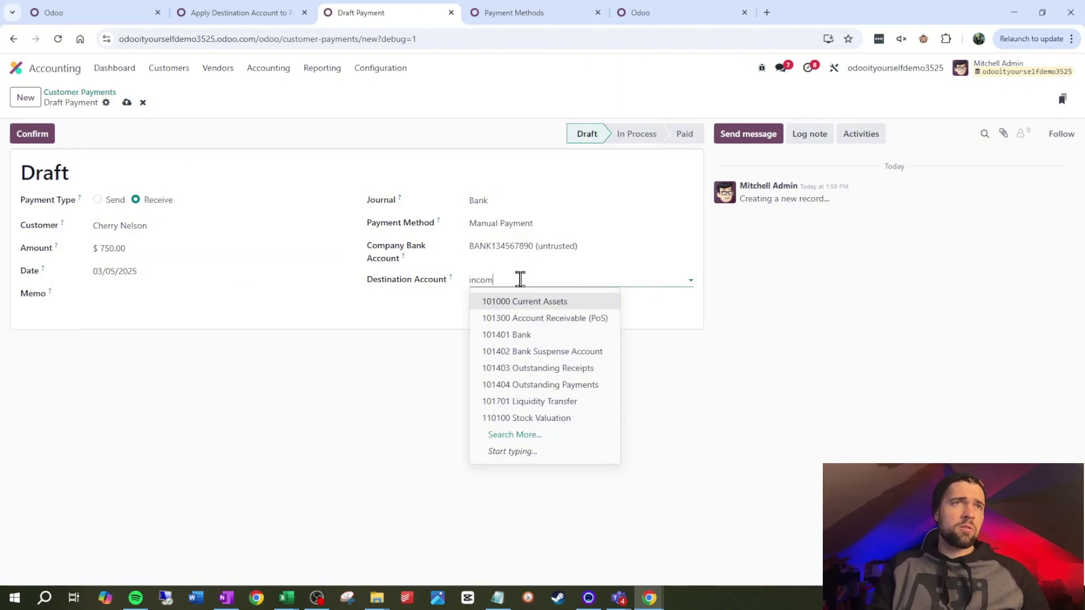
pyautogui.write('e')
pyautogui.click(509, 305)
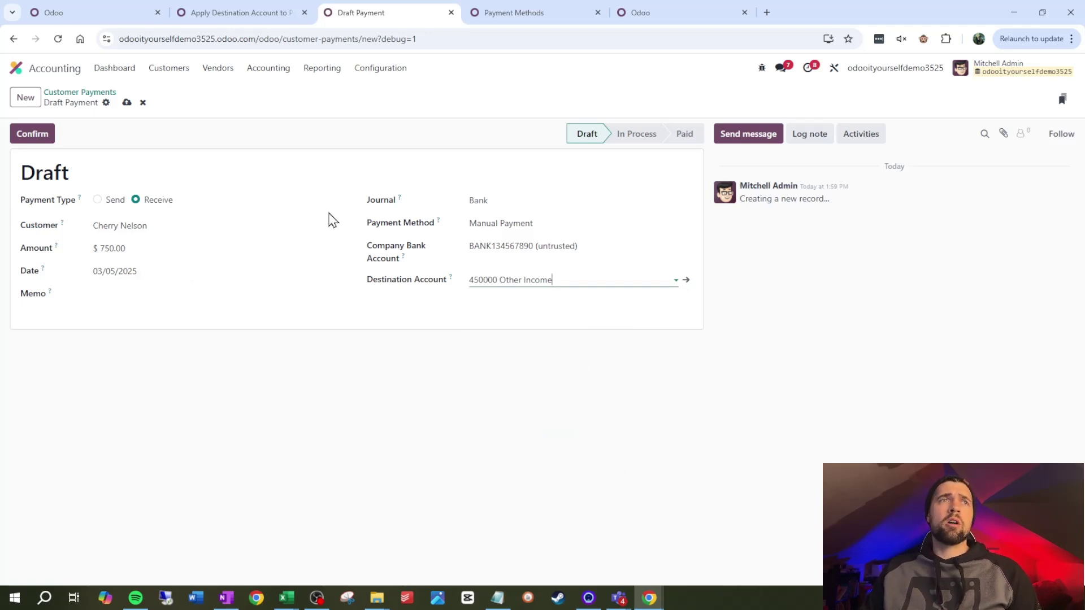
pyautogui.click(35, 134)
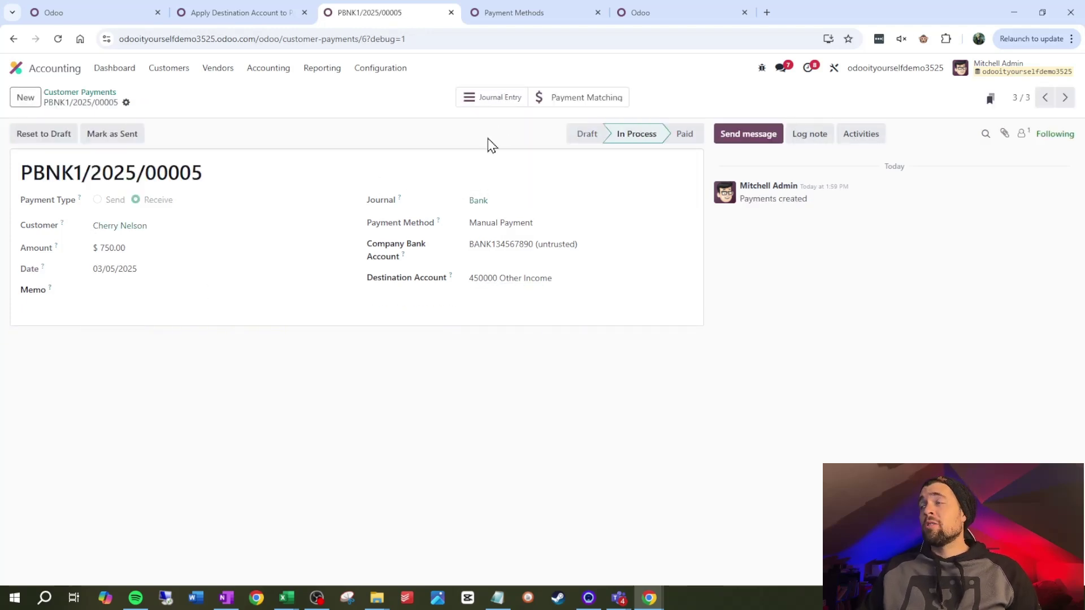
# Step: Open the confirmed payment's journal entry and compare its line accounts with the payment's Destination Account
pyautogui.click(489, 100)
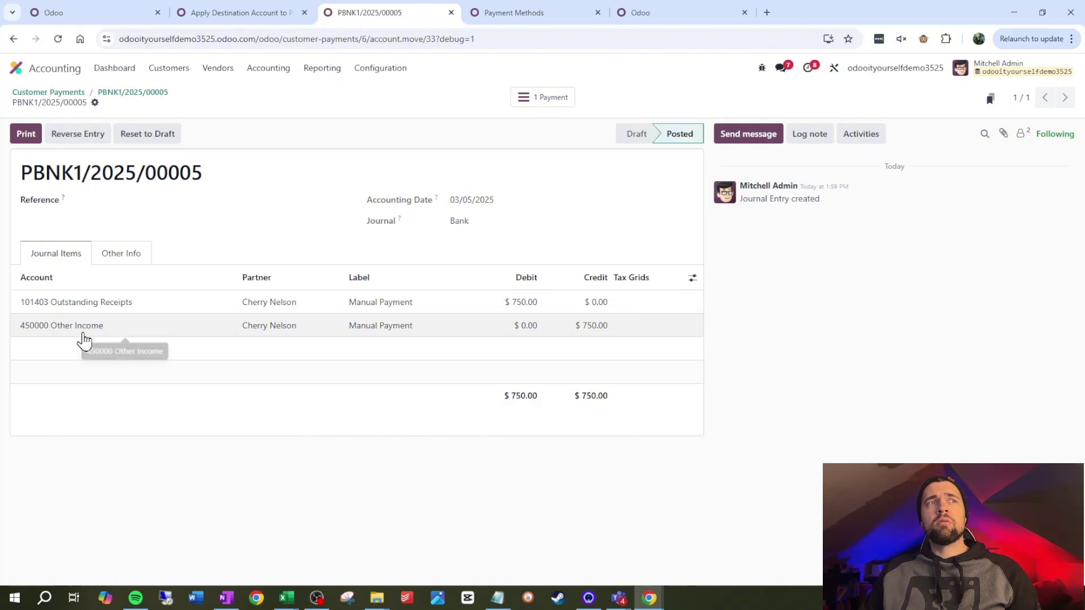
pyautogui.click(124, 92)
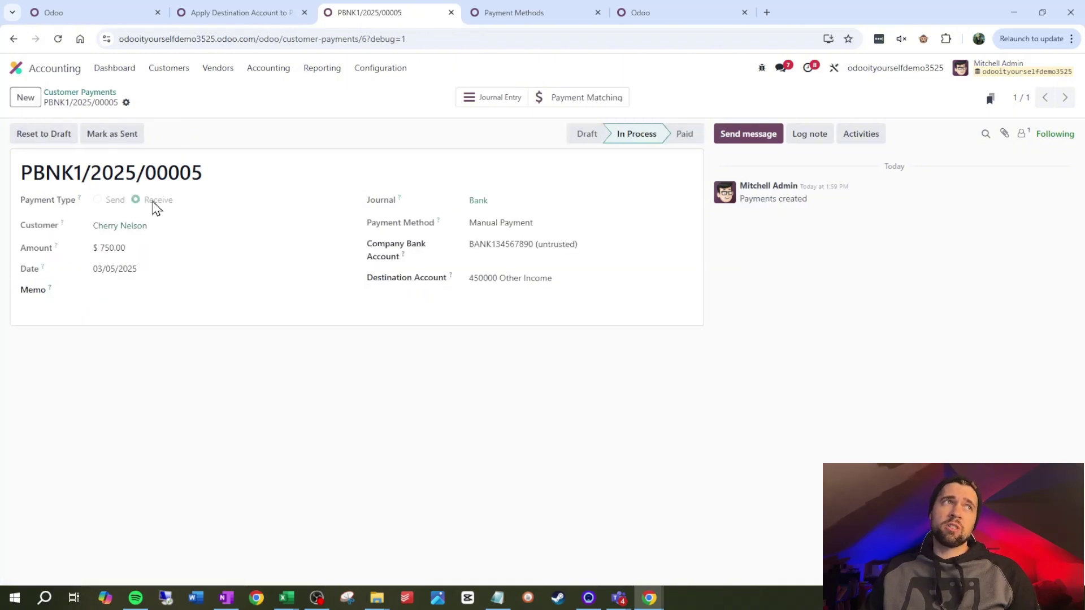
pyautogui.click(499, 97)
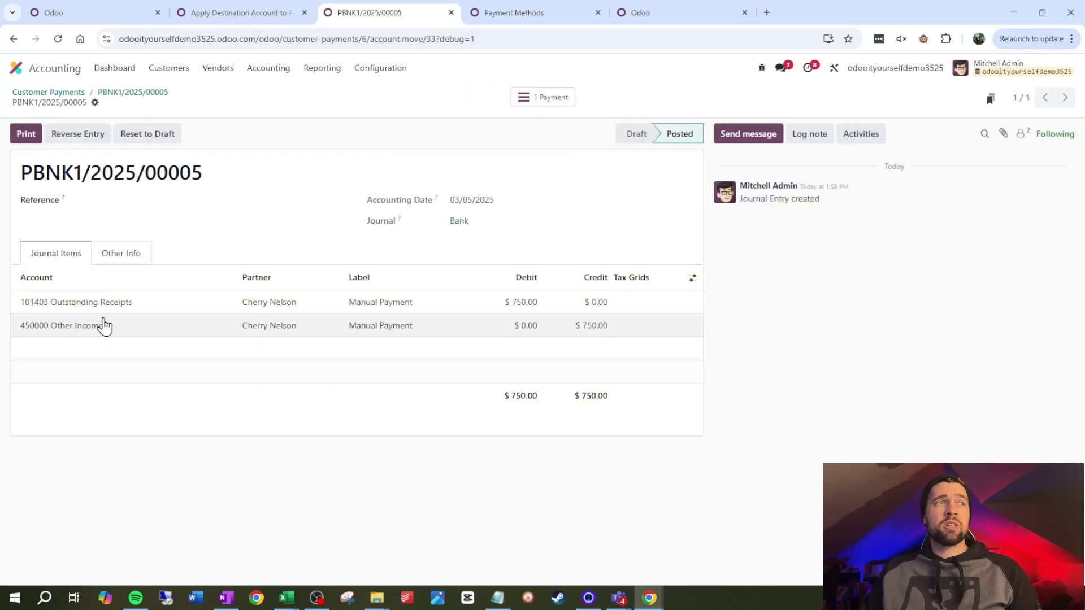